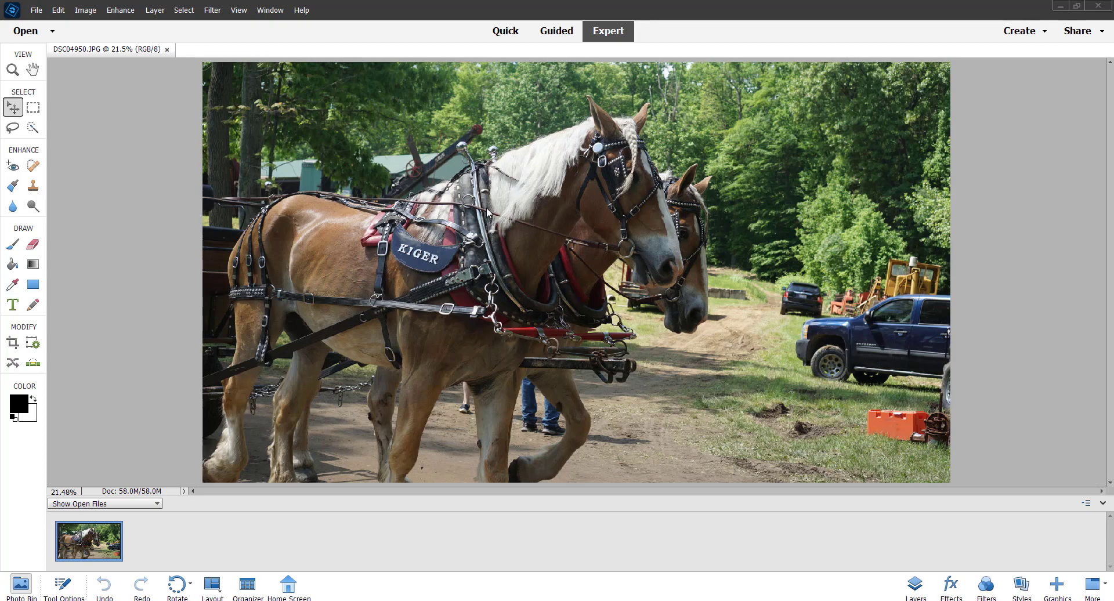
# - Create a meme template from the open horse photo with the Meme Maker guided edit
pyautogui.click(554, 33)
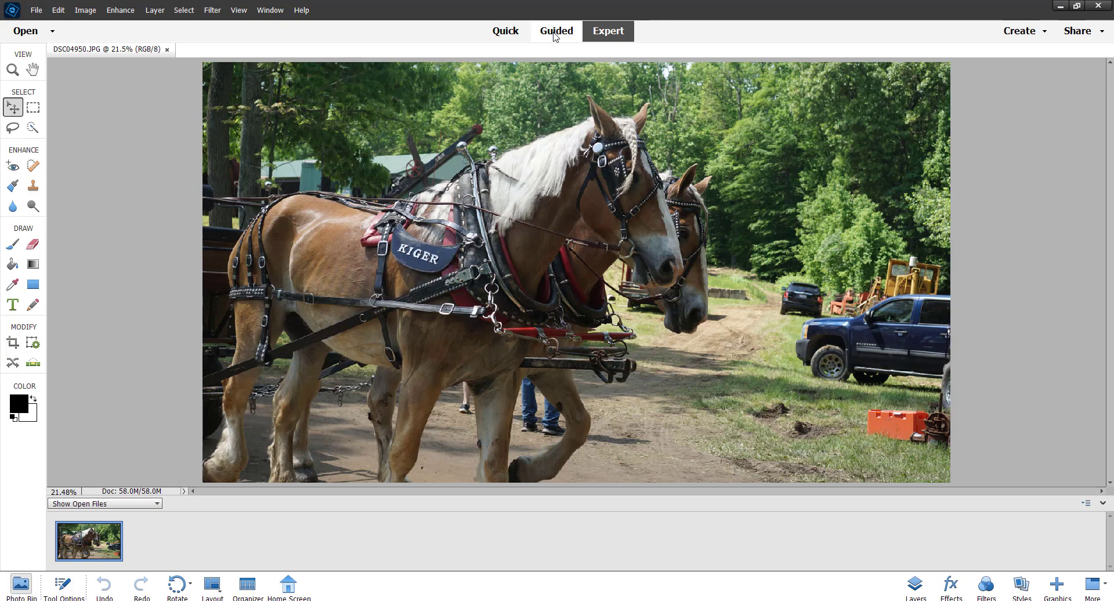
pyautogui.click(556, 36)
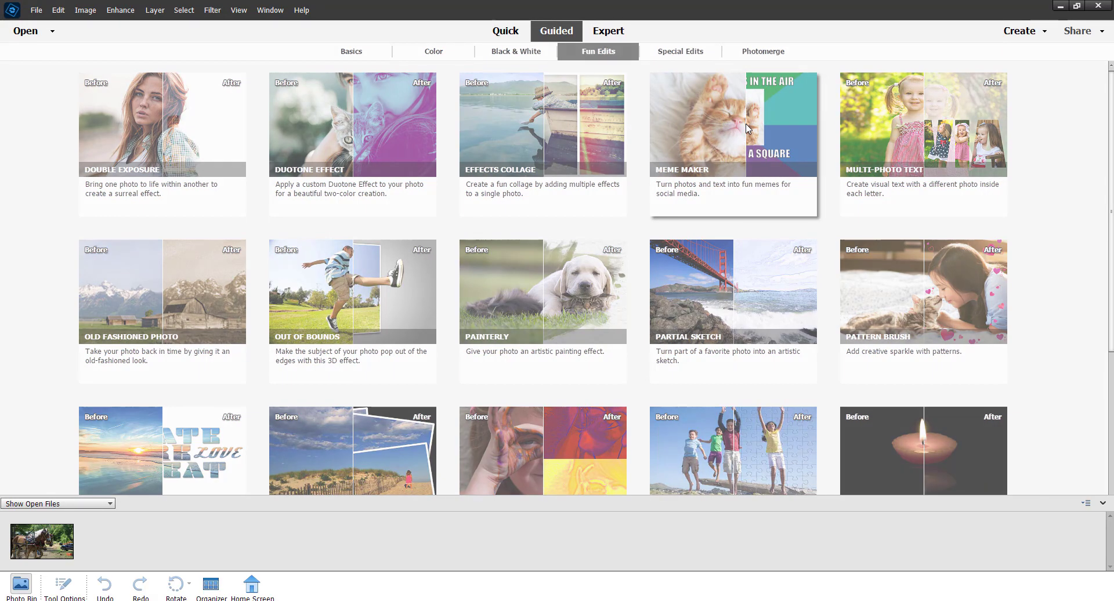
pyautogui.click(748, 128)
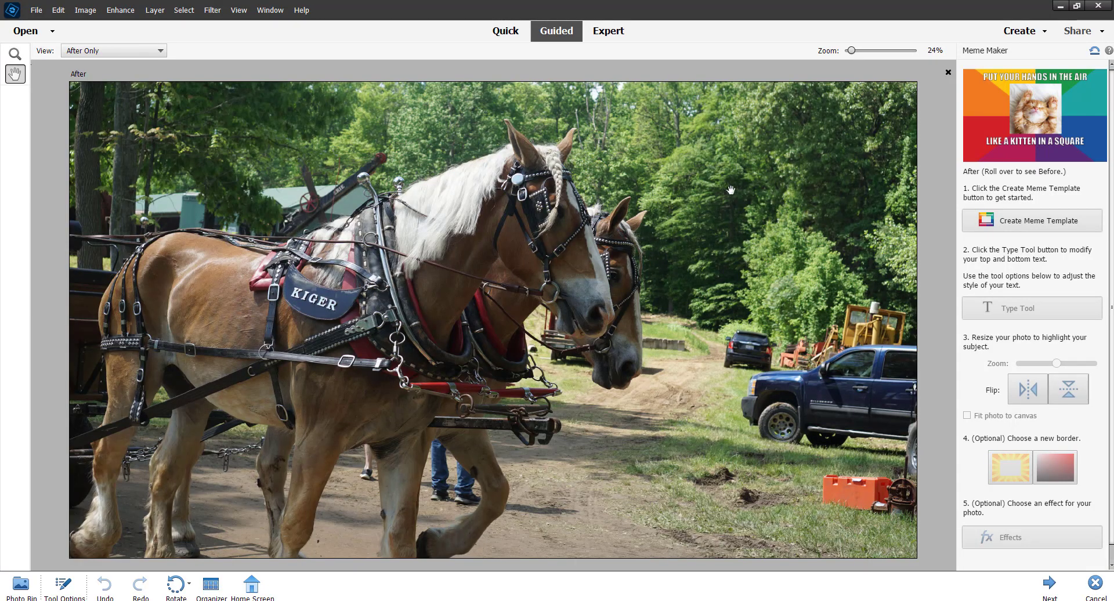
pyautogui.click(1027, 222)
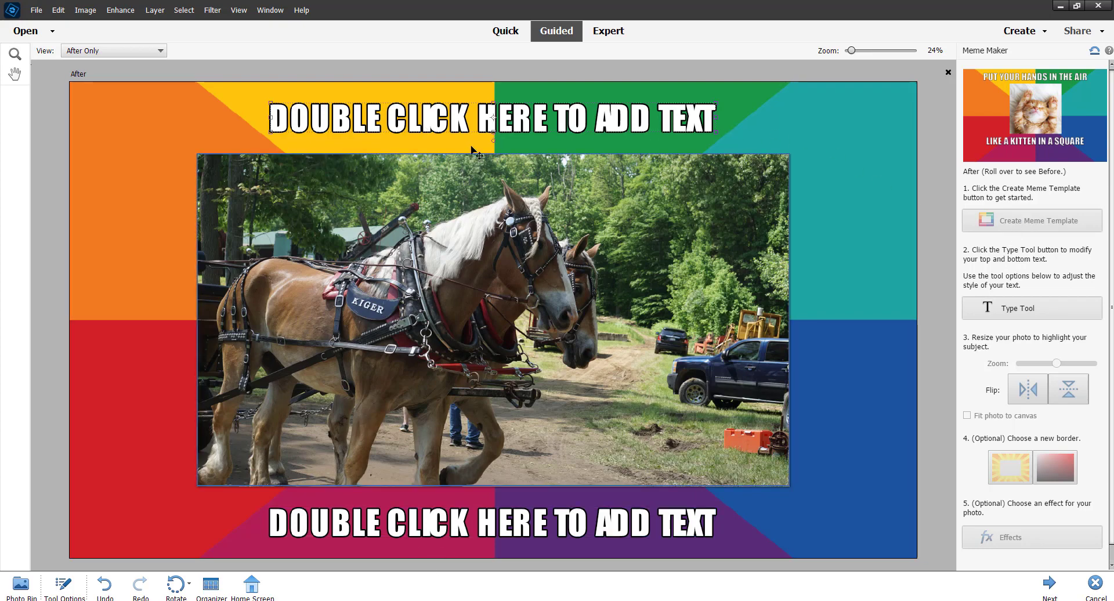
# - Replace the placeholder caption above the photo with "WHAT BRING YOU HERE?"
pyautogui.doubleClick(522, 121)
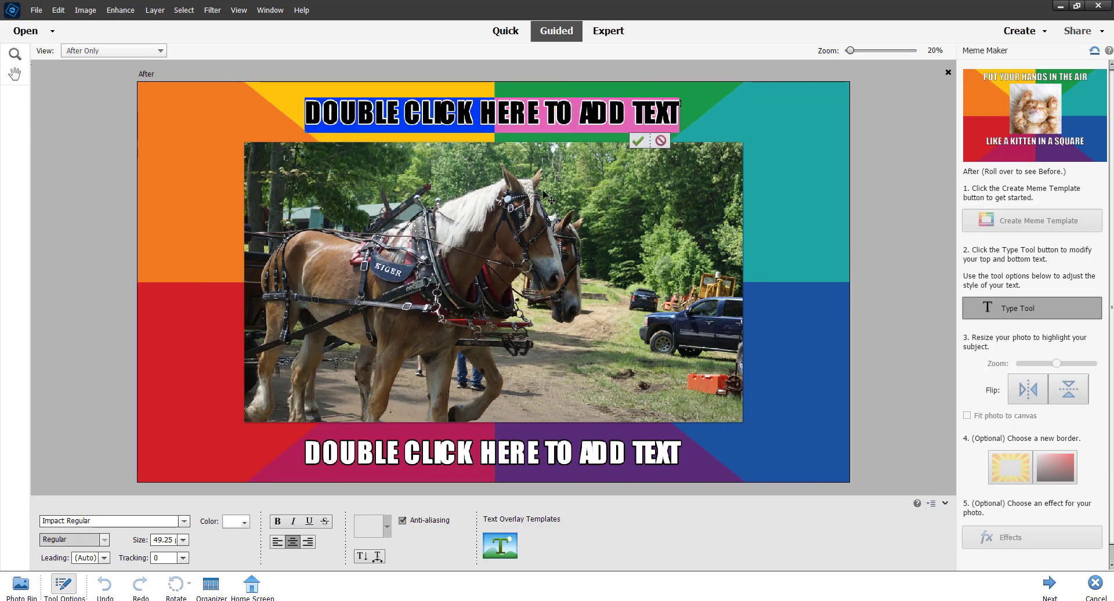
pyautogui.write('WHA')
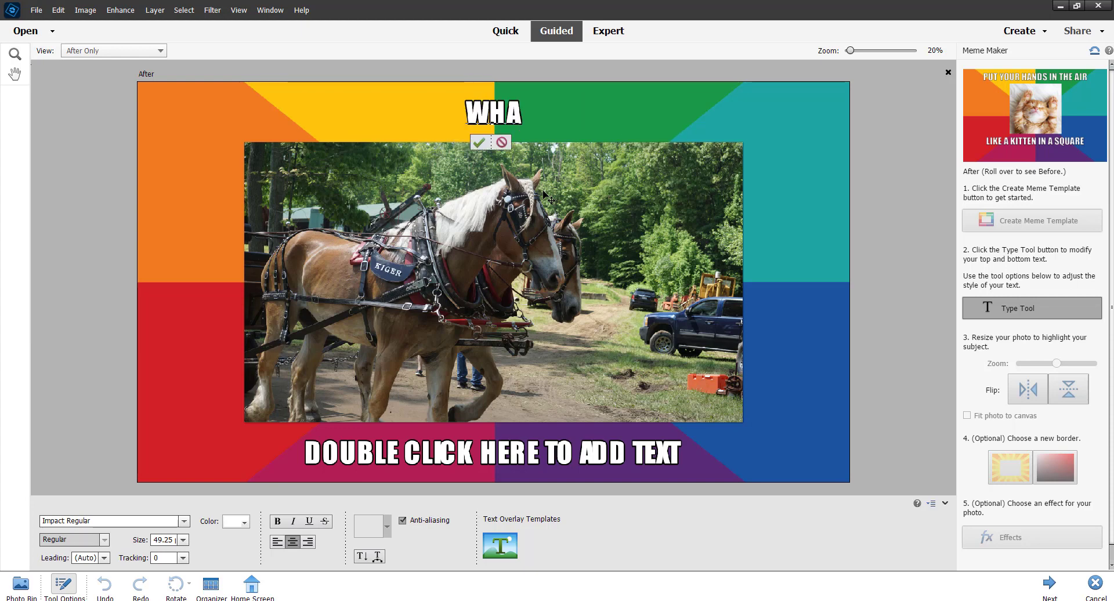
pyautogui.write('T BRING YO')
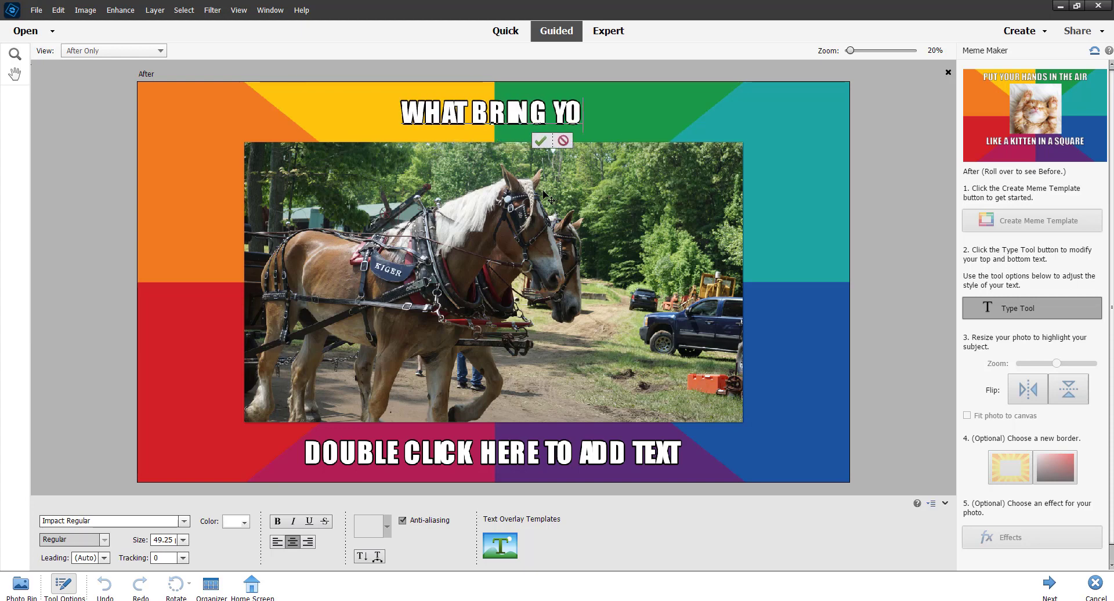
pyautogui.write('U HERE?')
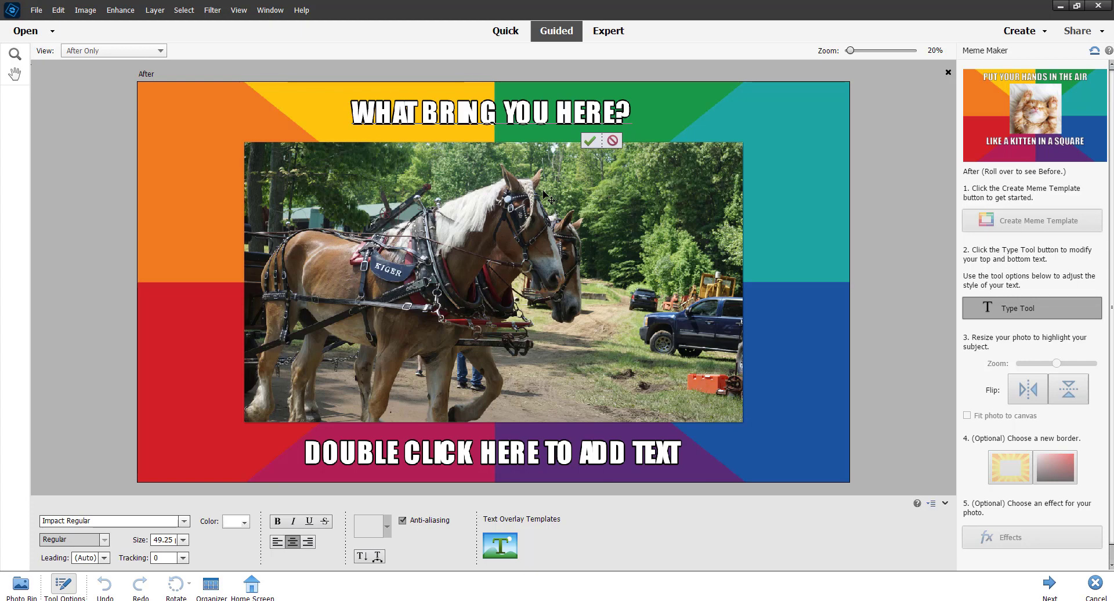
pyautogui.click(592, 141)
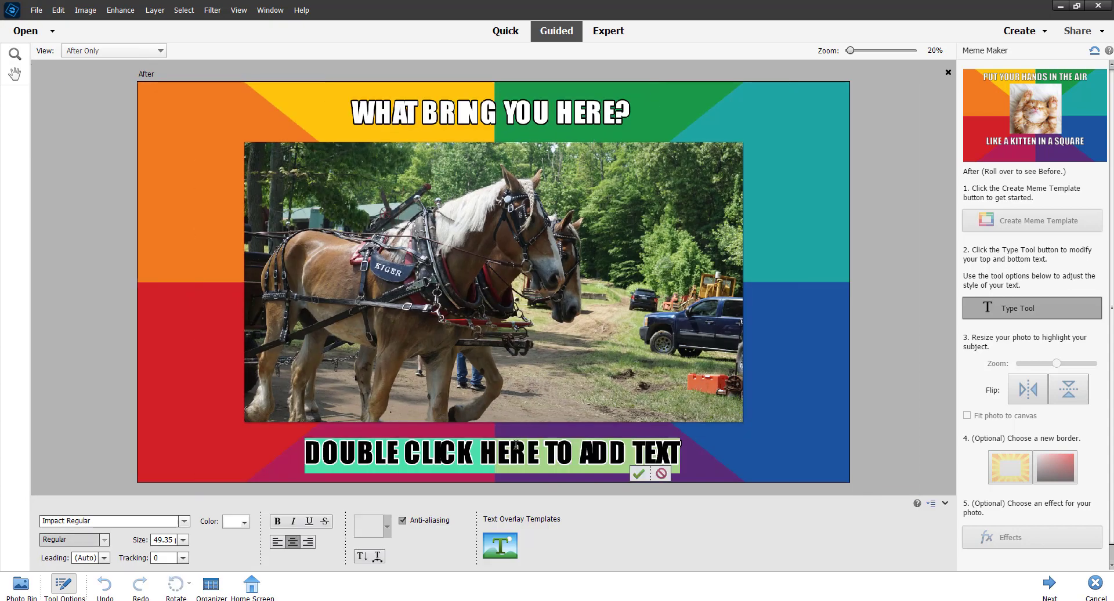
# - Replace the placeholder caption below the photo with "JUST HORSING AROUND!"
pyautogui.write('JUS')
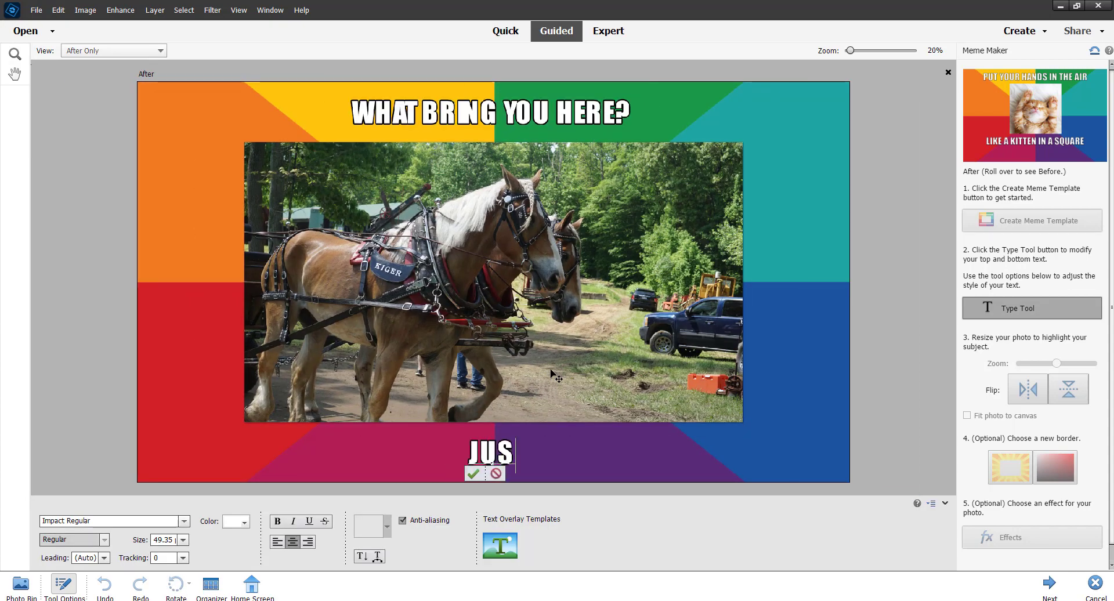
pyautogui.write('T HORSING')
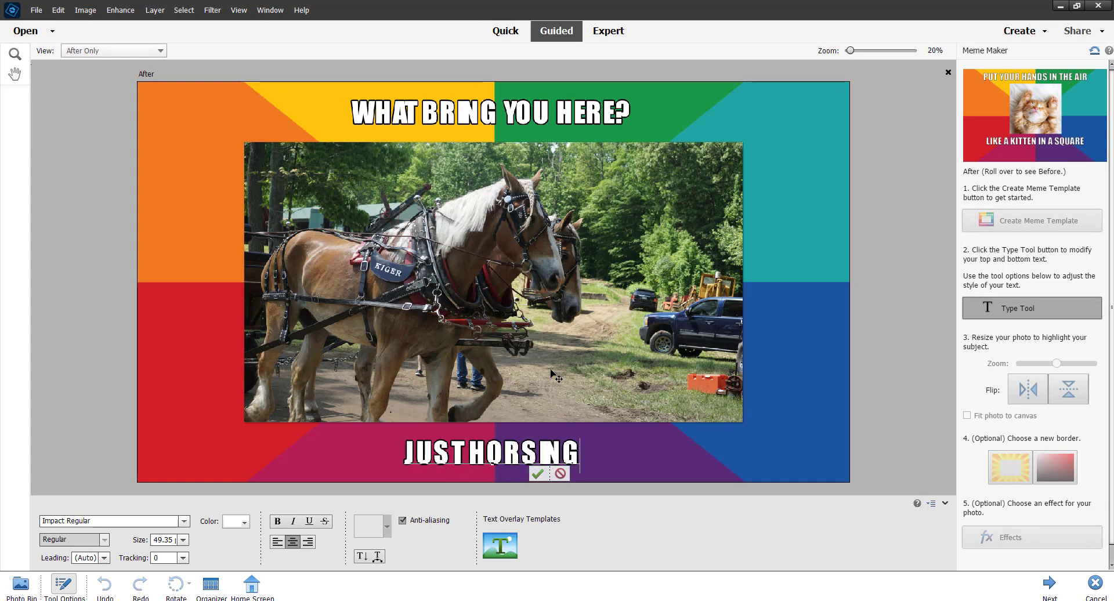
pyautogui.write(' AROUND')
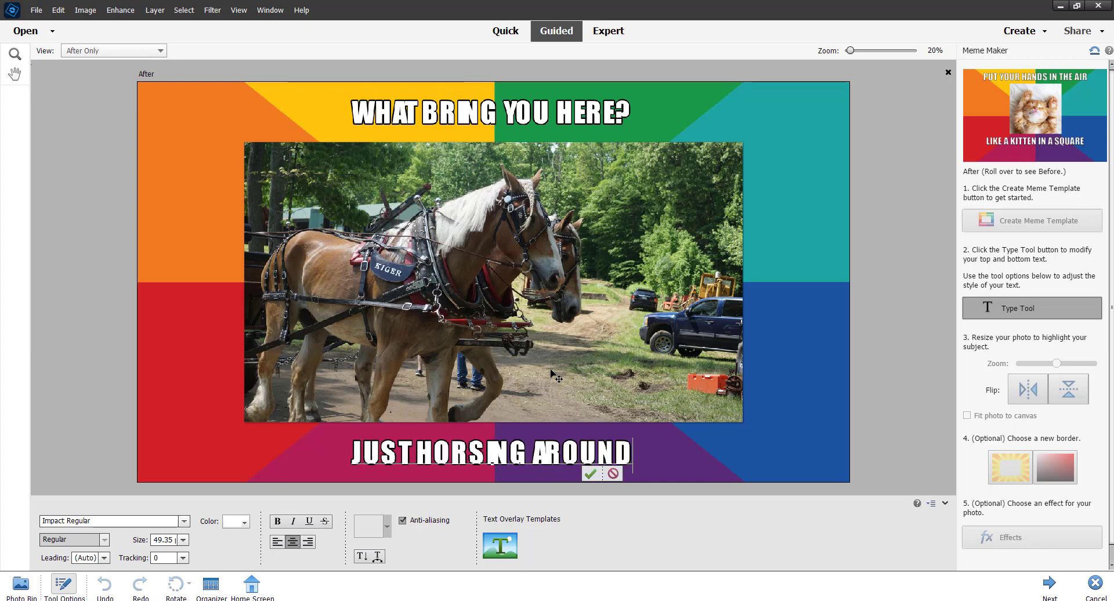
pyautogui.write('!')
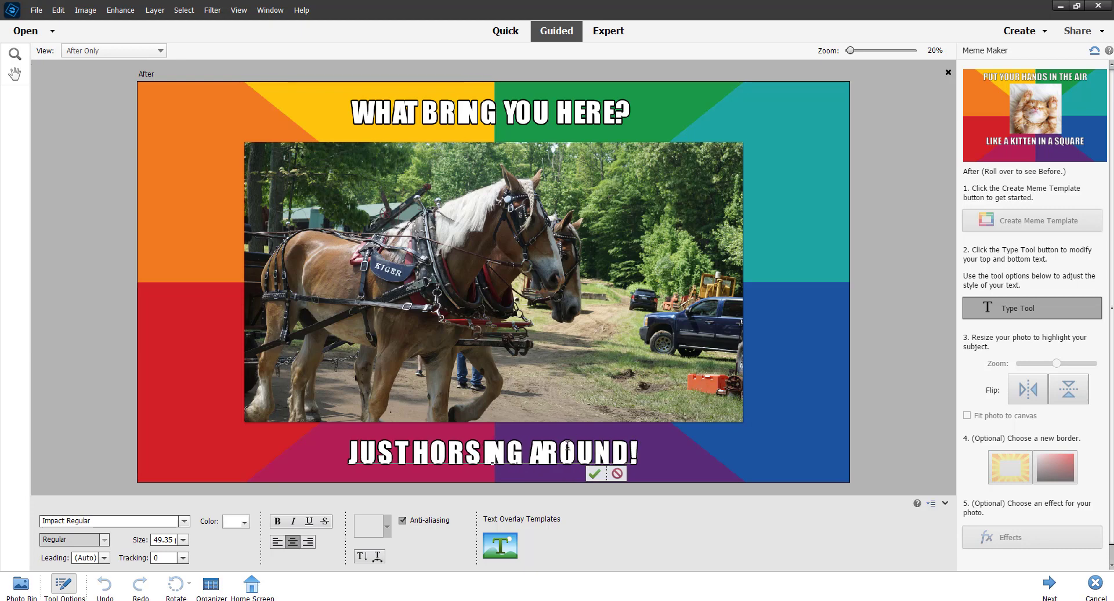
pyautogui.click(594, 474)
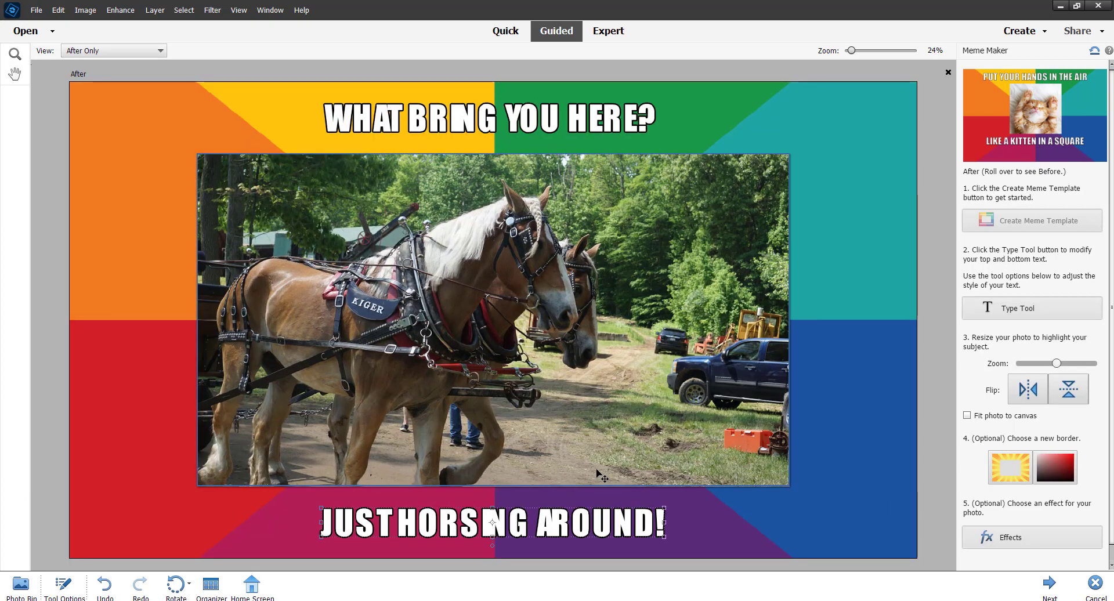
# - Set the font of the "WHAT BRING YOU HERE?" caption to Gill Sans Ultra Bold Regular
pyautogui.click(581, 127)
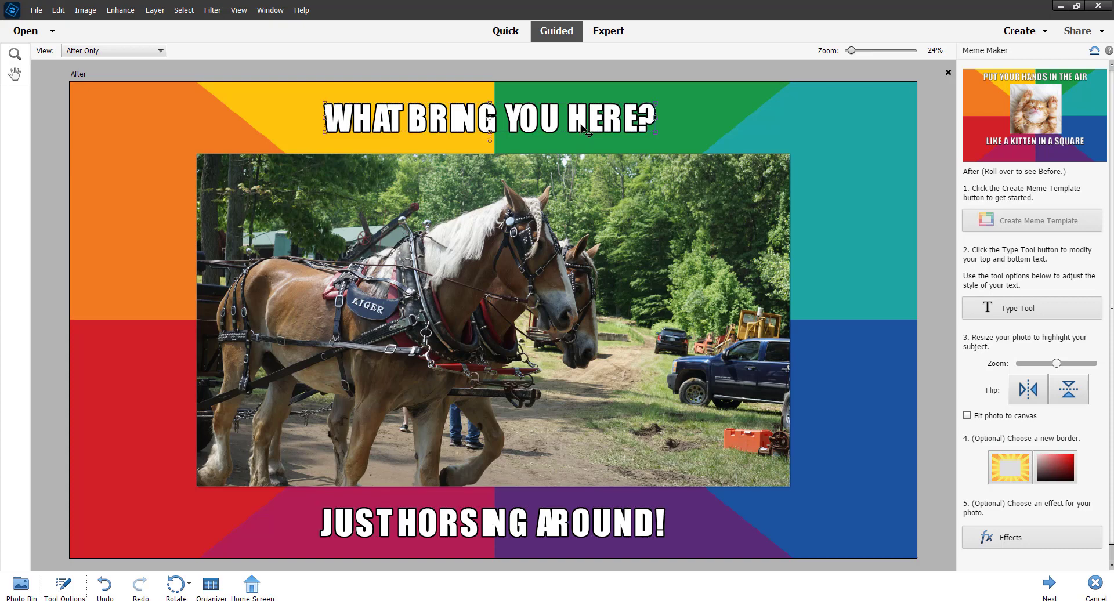
pyautogui.click(1017, 313)
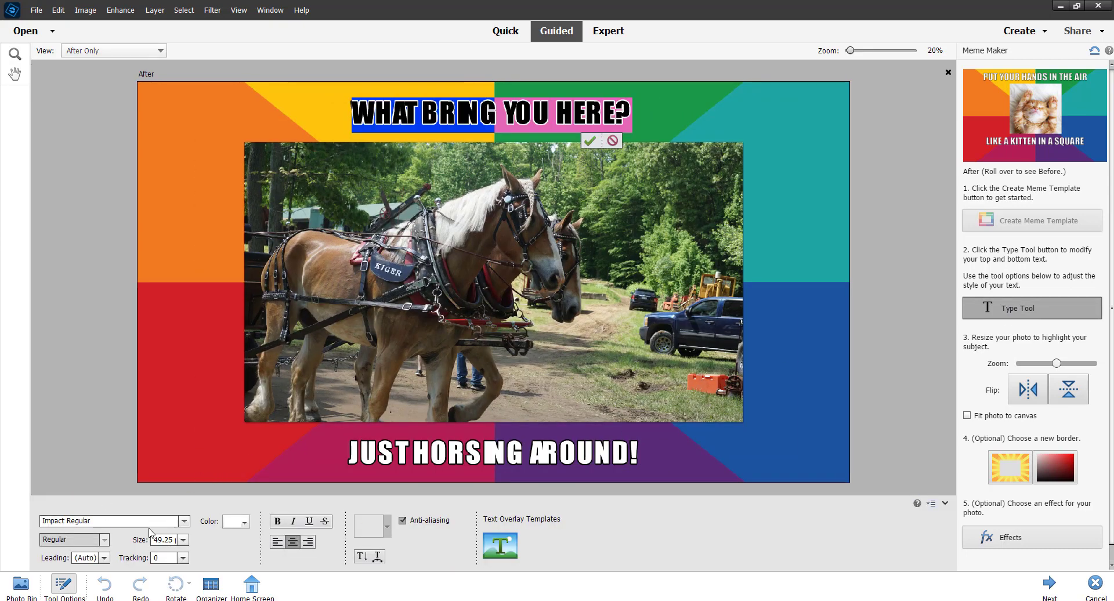
pyautogui.click(184, 521)
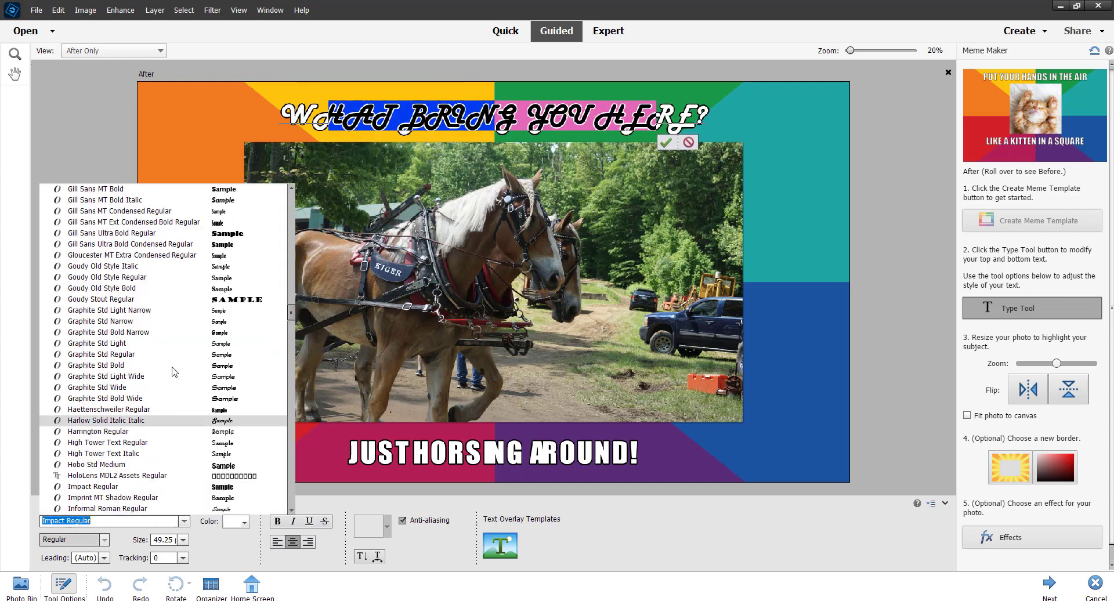
pyautogui.click(219, 235)
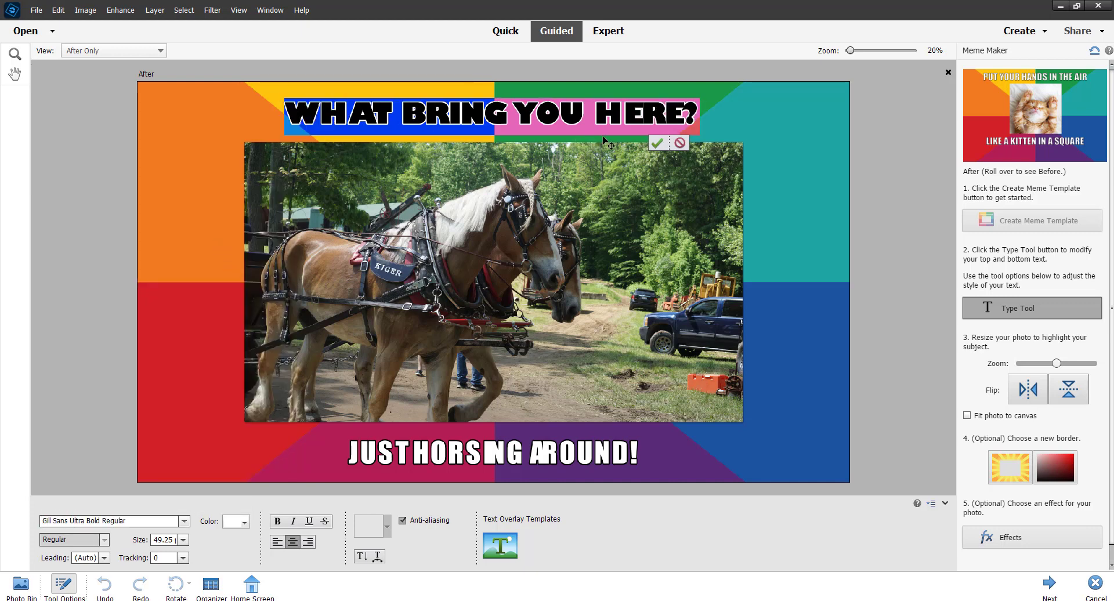
pyautogui.click(657, 143)
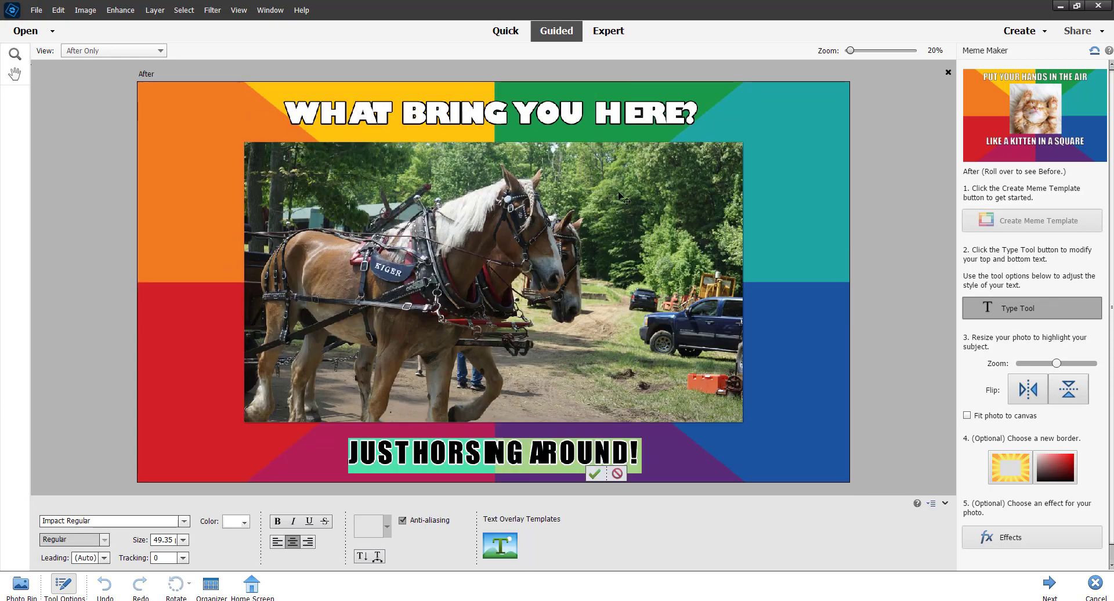
pyautogui.click(621, 144)
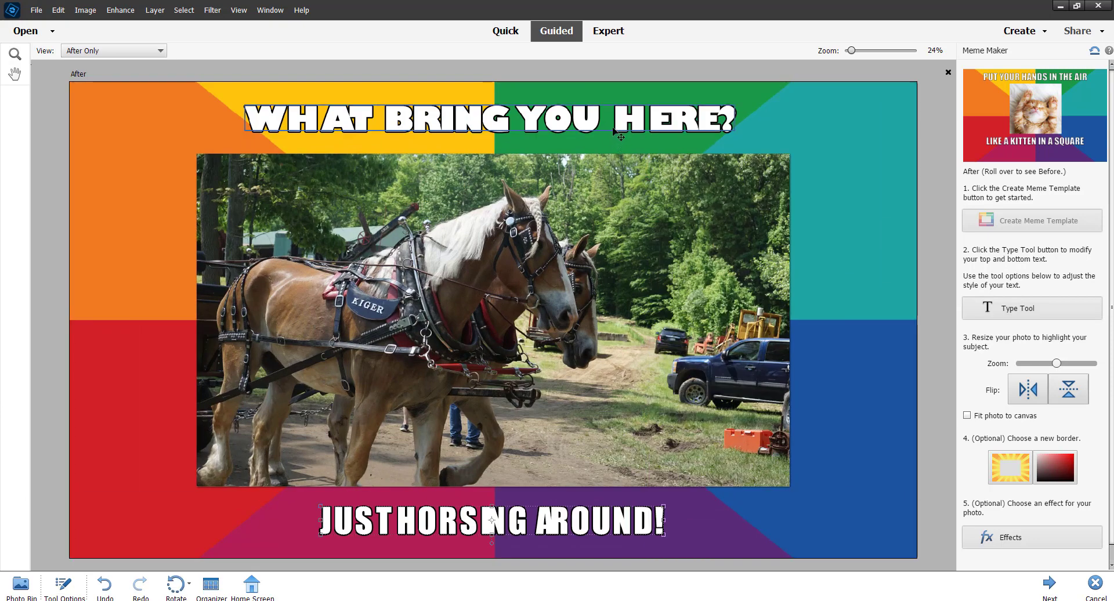
# - Color the "WHAT BRING YOU HERE?" caption RGB Yellow
pyautogui.click(614, 133)
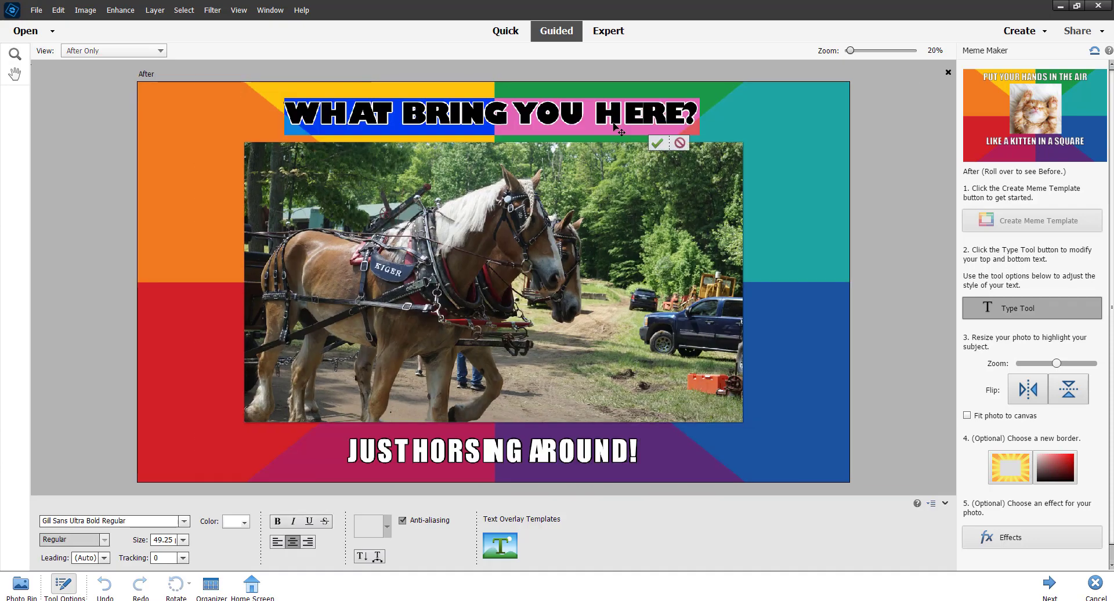
pyautogui.click(245, 524)
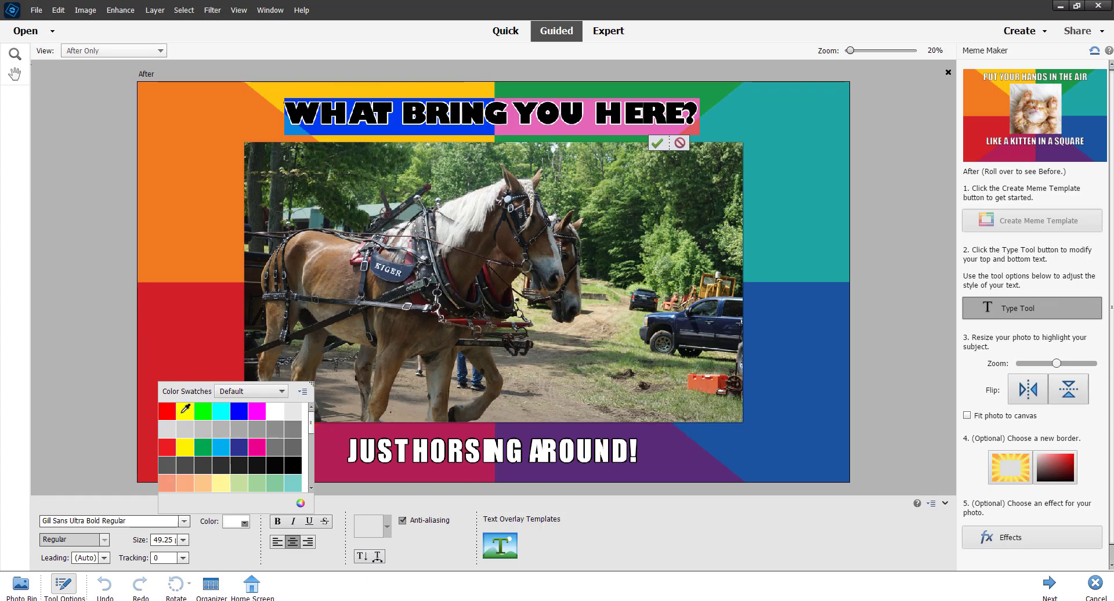
pyautogui.click(191, 411)
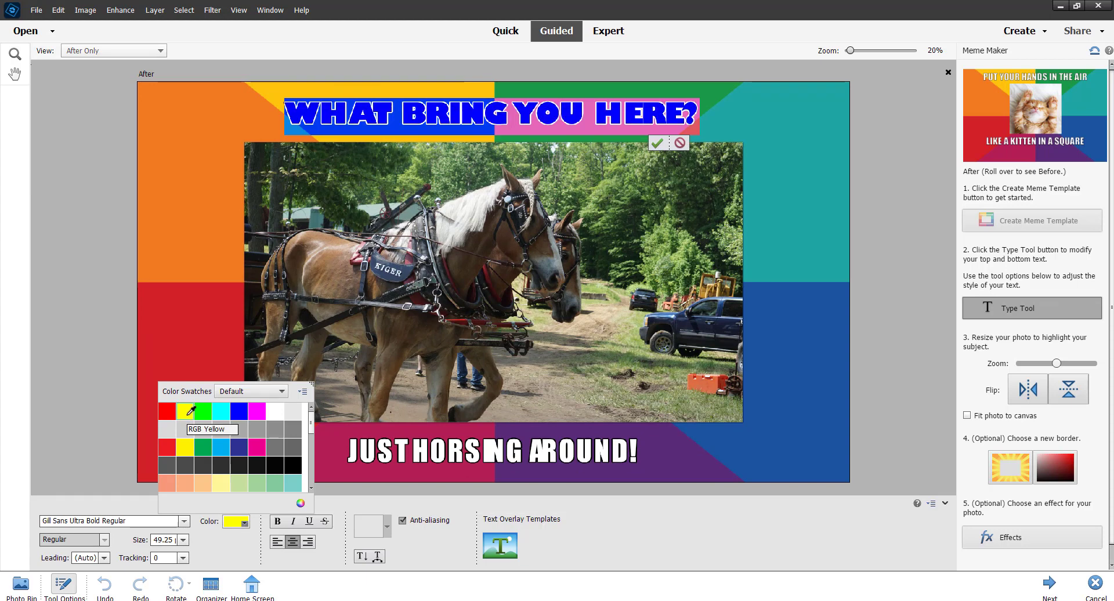
pyautogui.click(658, 144)
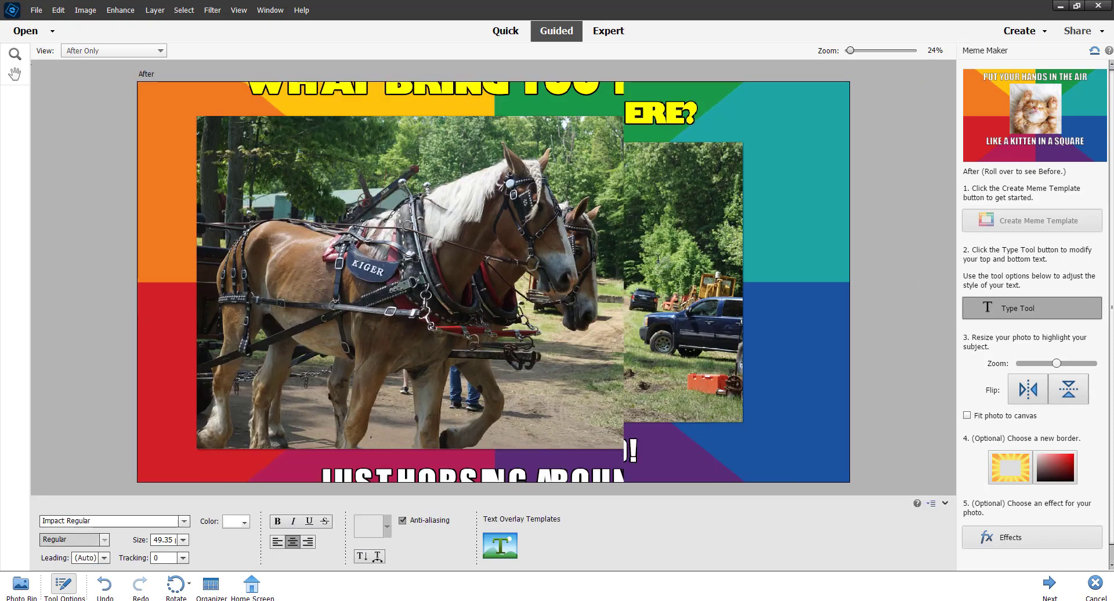
# - Color the "JUST HORSING AROUND!" caption RGB Yellow and set its font to Gill Sans Ultra Bold Regular
pyautogui.click(498, 465)
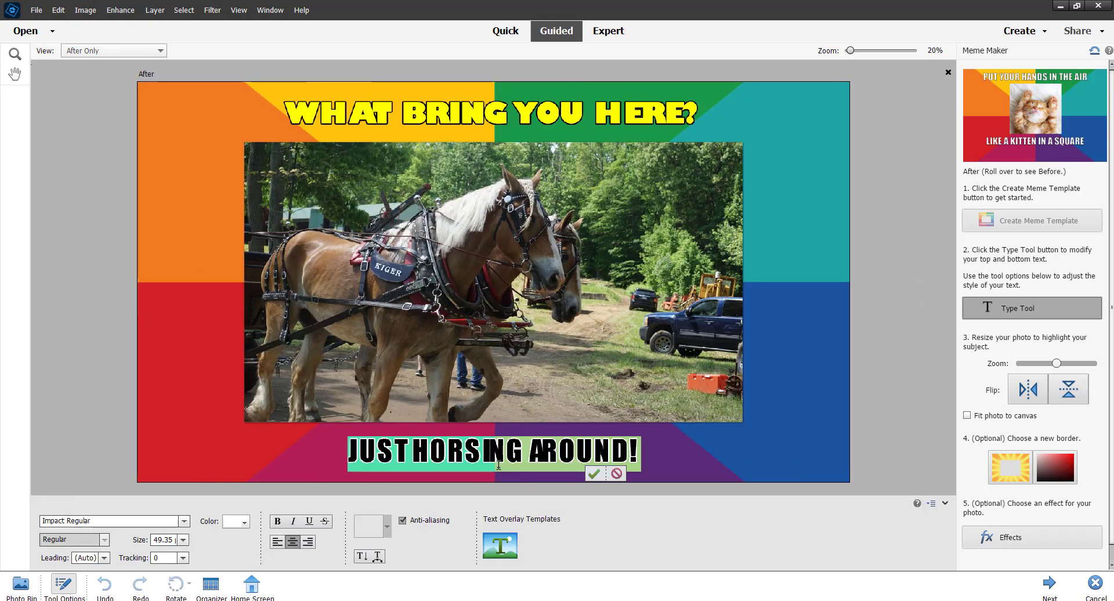
pyautogui.click(244, 521)
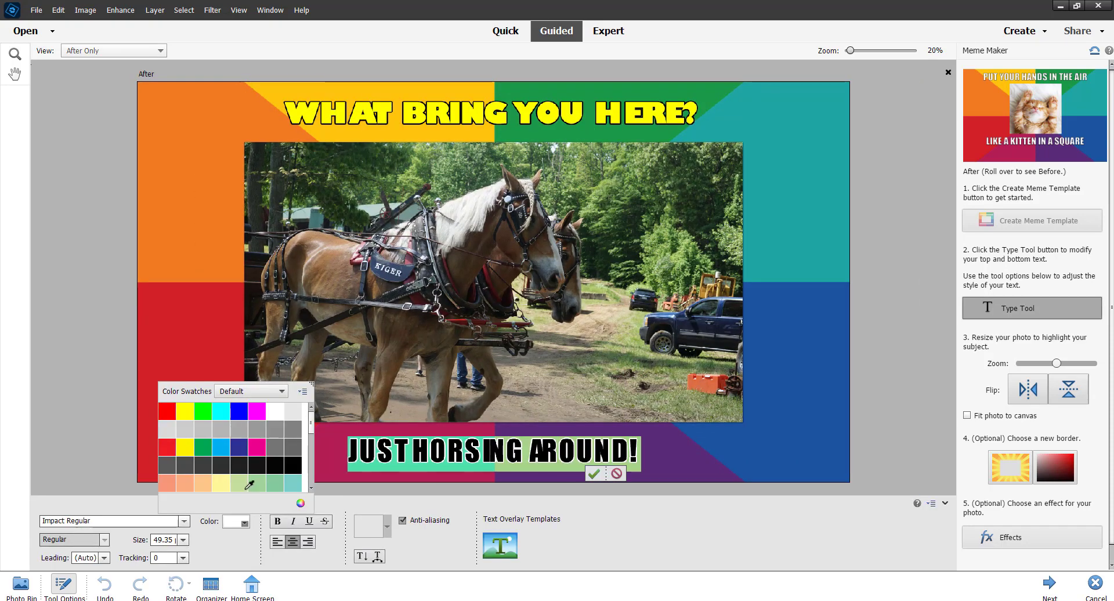
pyautogui.click(184, 412)
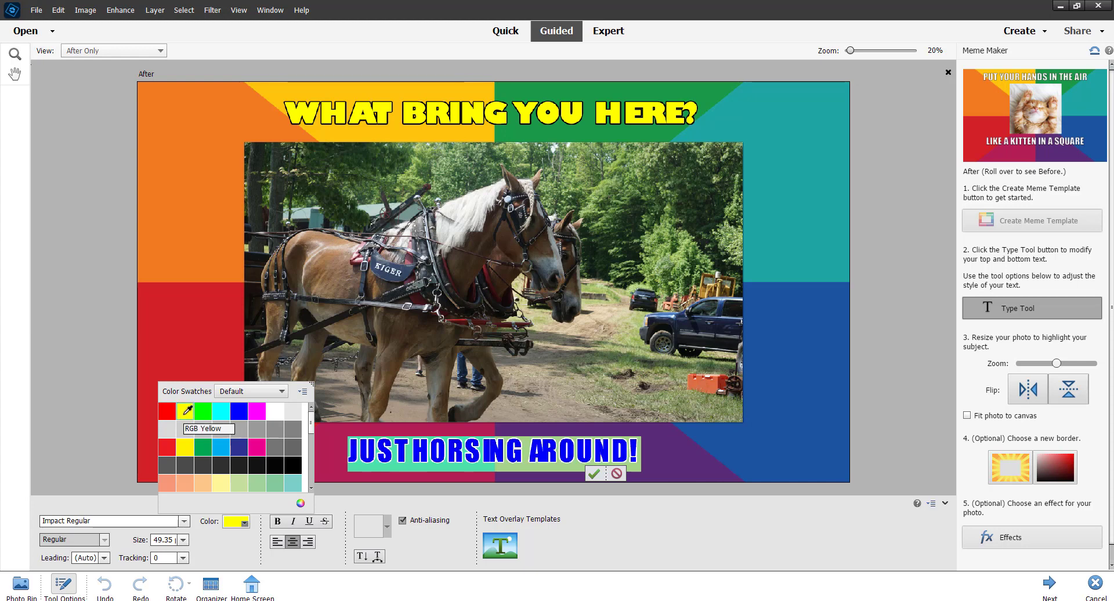
pyautogui.click(184, 521)
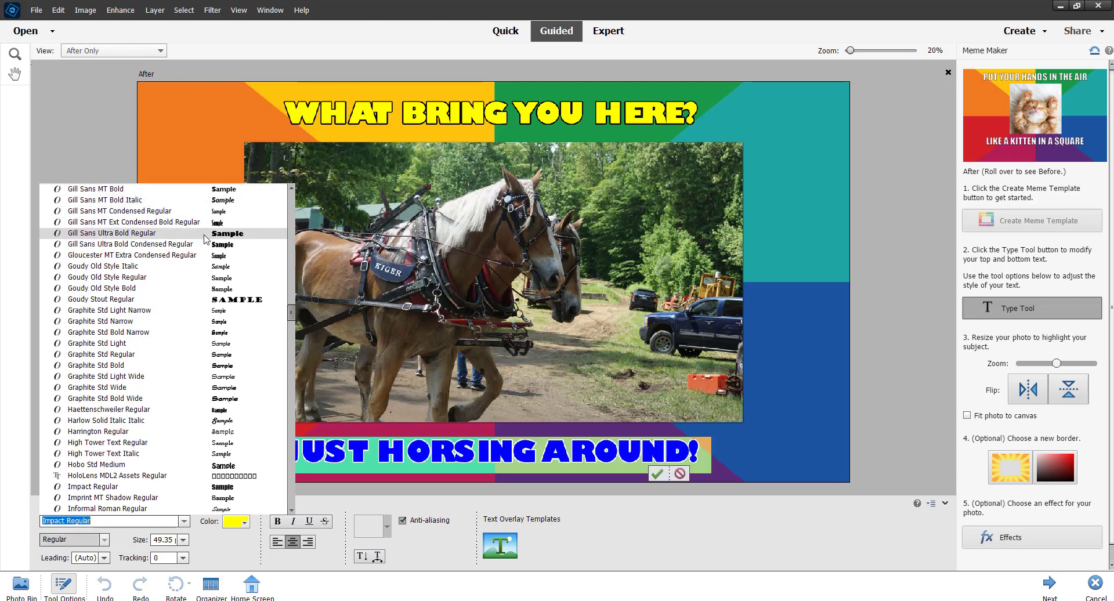
pyautogui.click(205, 233)
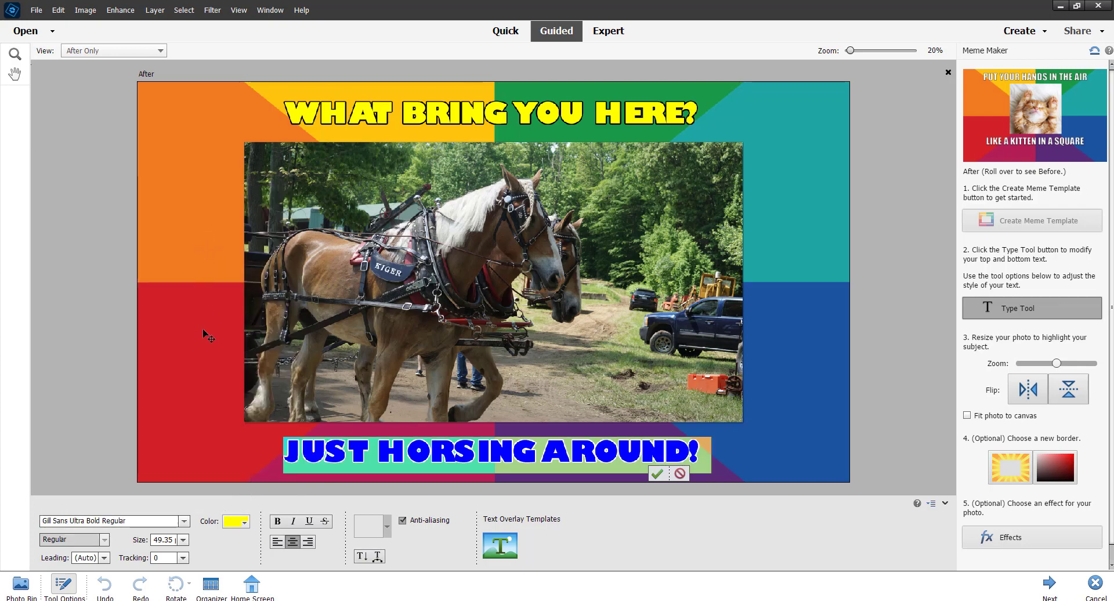
pyautogui.click(656, 474)
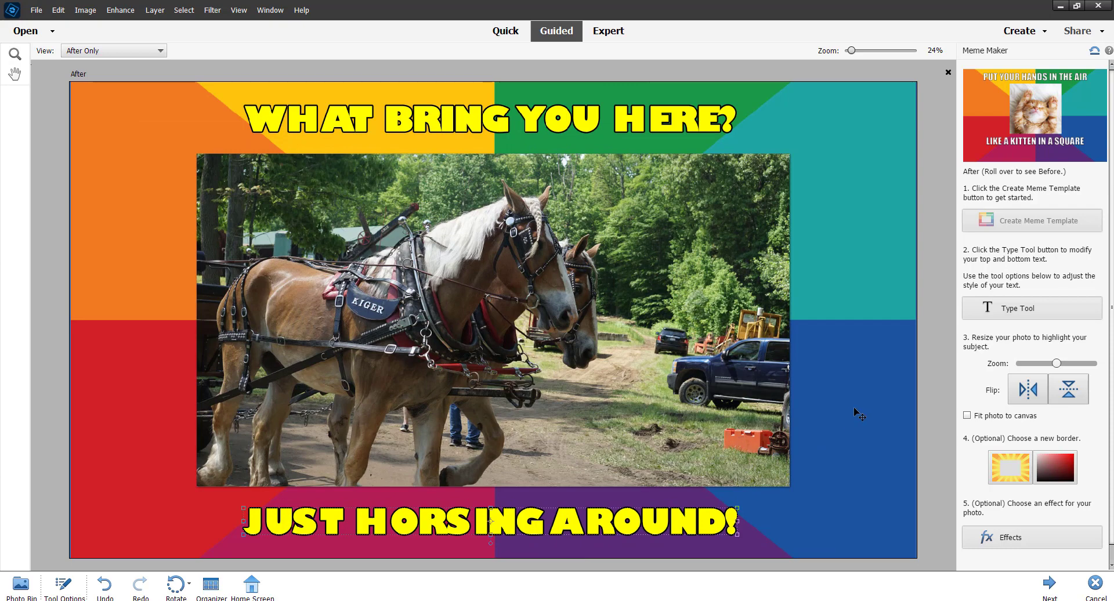
pyautogui.click(862, 406)
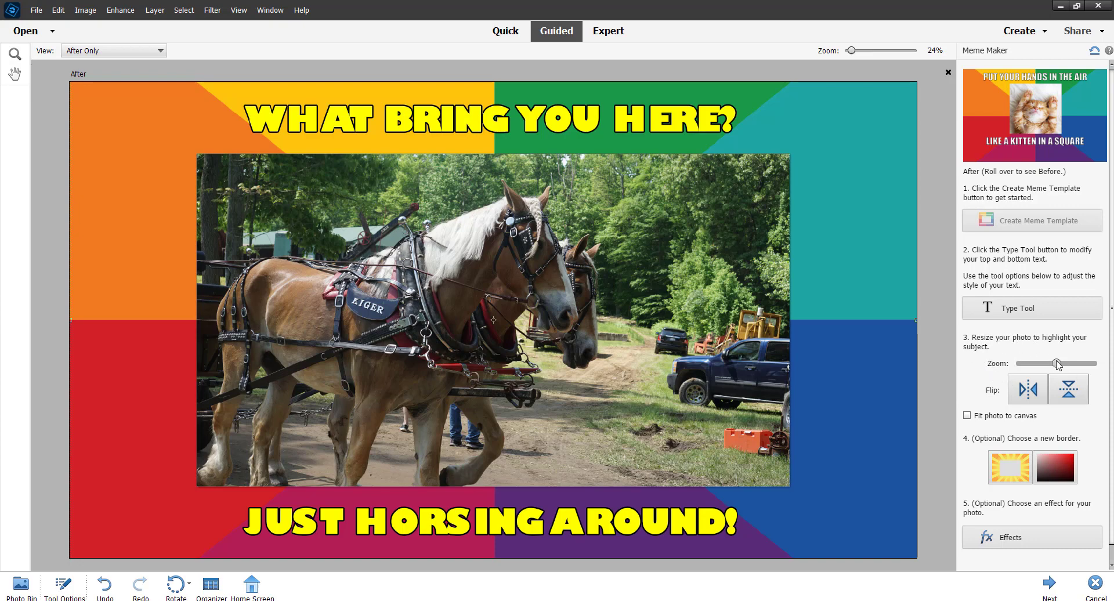
# - Enlarge the horse photo inside its frame and shift it down so both horses' heads fit fully in view
pyautogui.moveTo(1056, 363); pyautogui.dragTo(1084, 365)
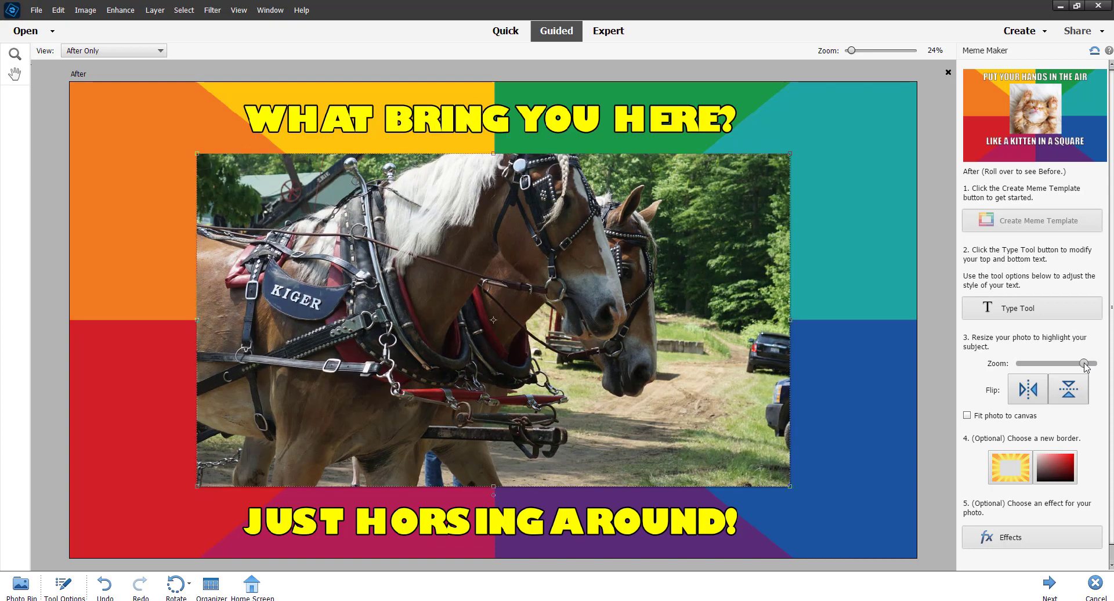
pyautogui.moveTo(554, 277); pyautogui.dragTo(578, 333)
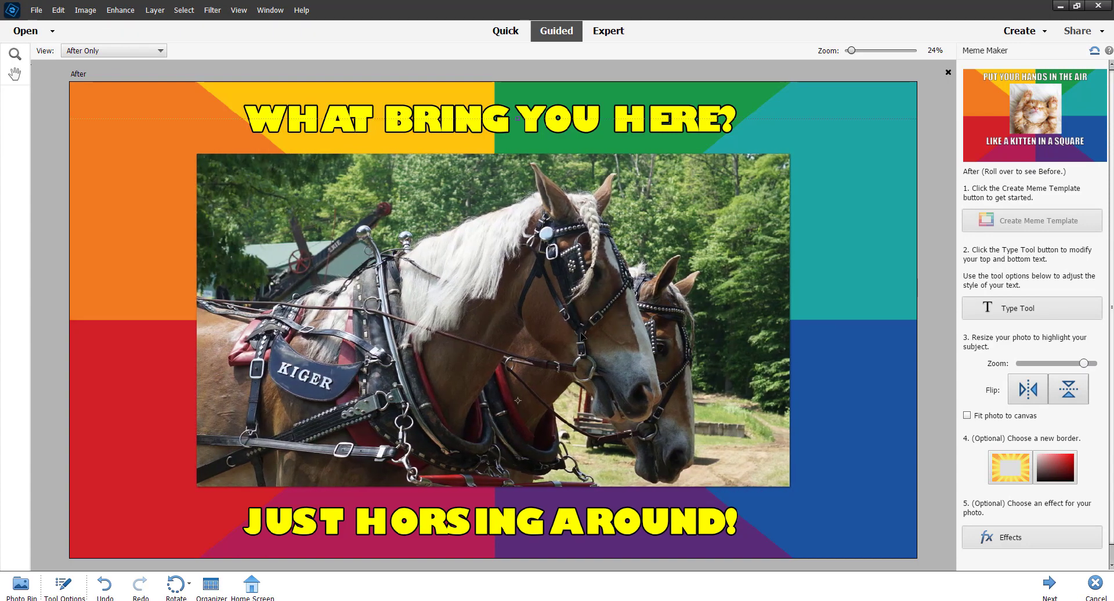
pyautogui.click(831, 304)
# - Replace the meme's border with the red and blue sunburst preset
pyautogui.click(1010, 467)
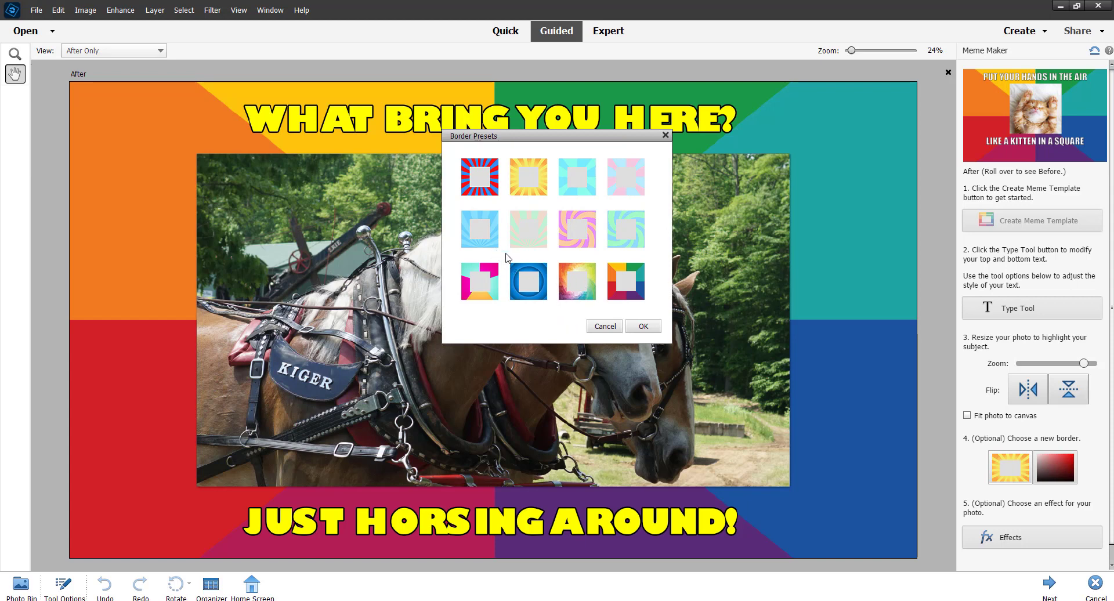
pyautogui.click(479, 235)
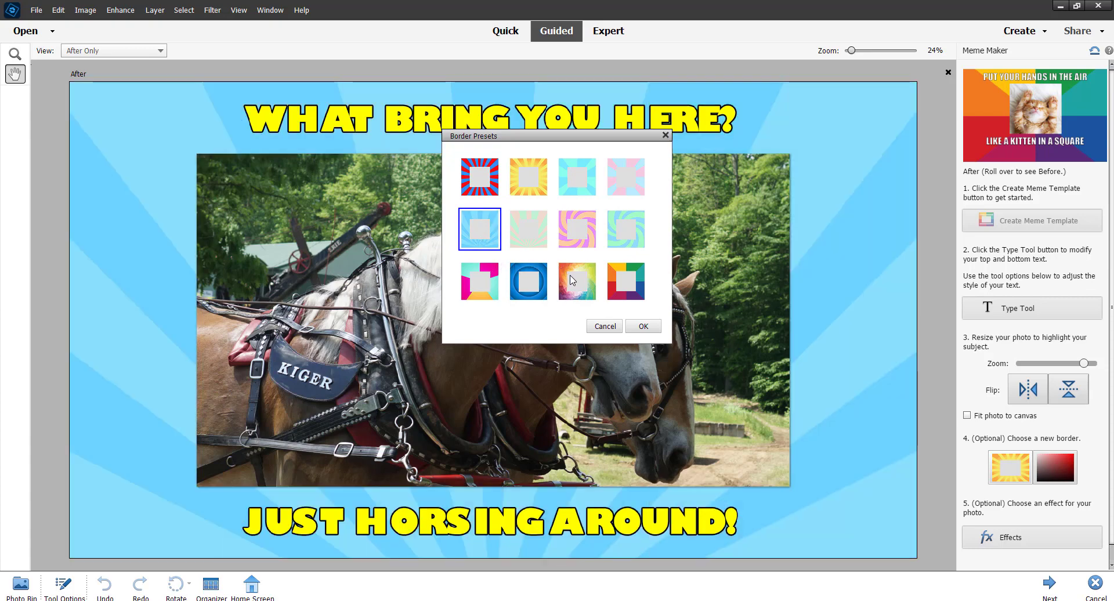
pyautogui.click(572, 280)
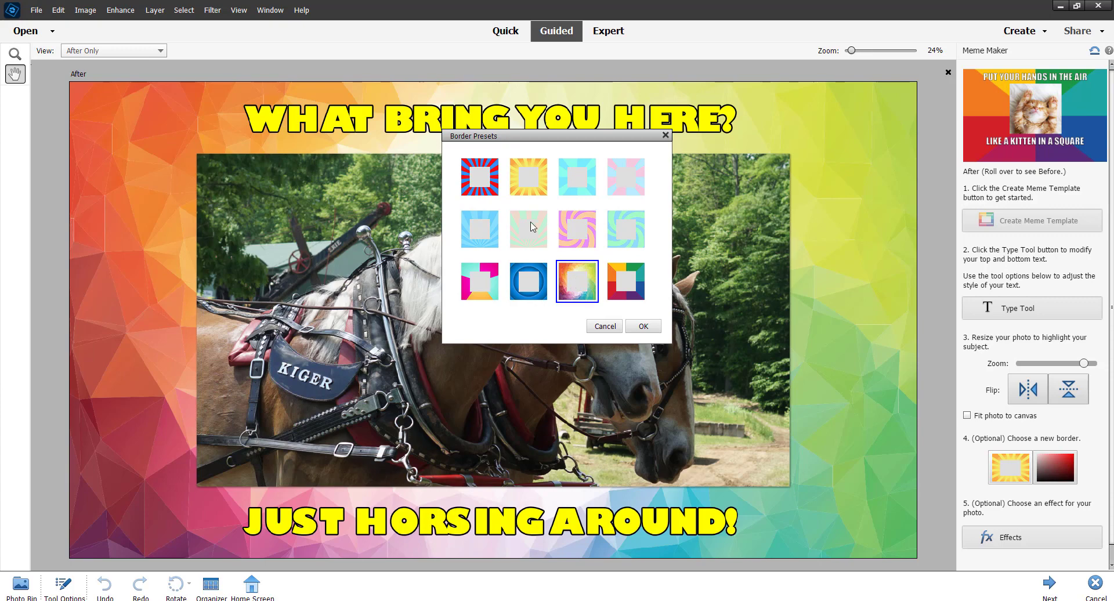
pyautogui.click(491, 197)
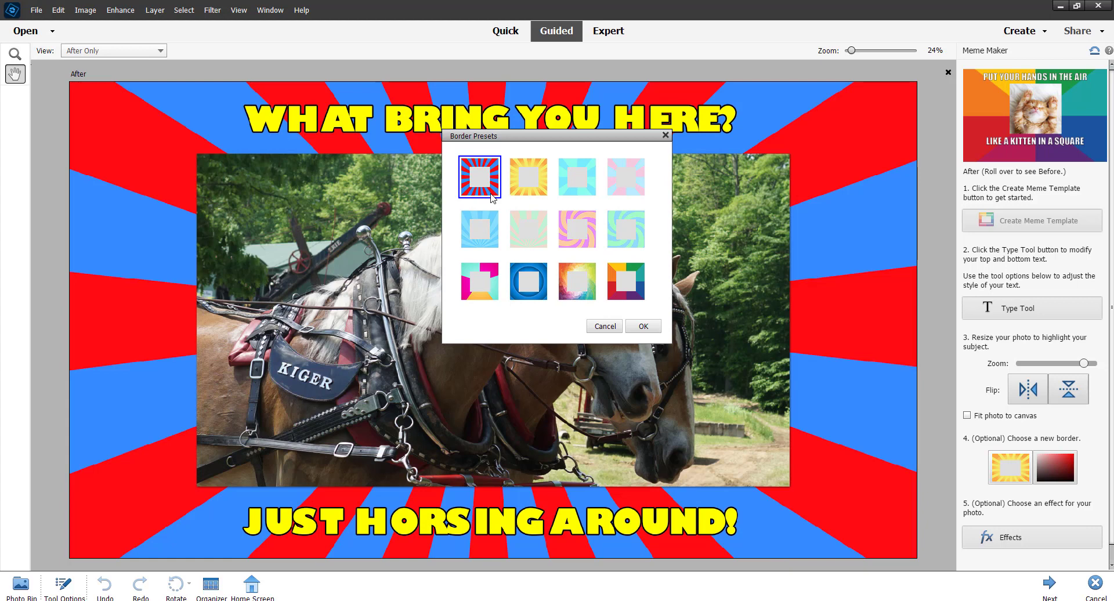
pyautogui.click(642, 325)
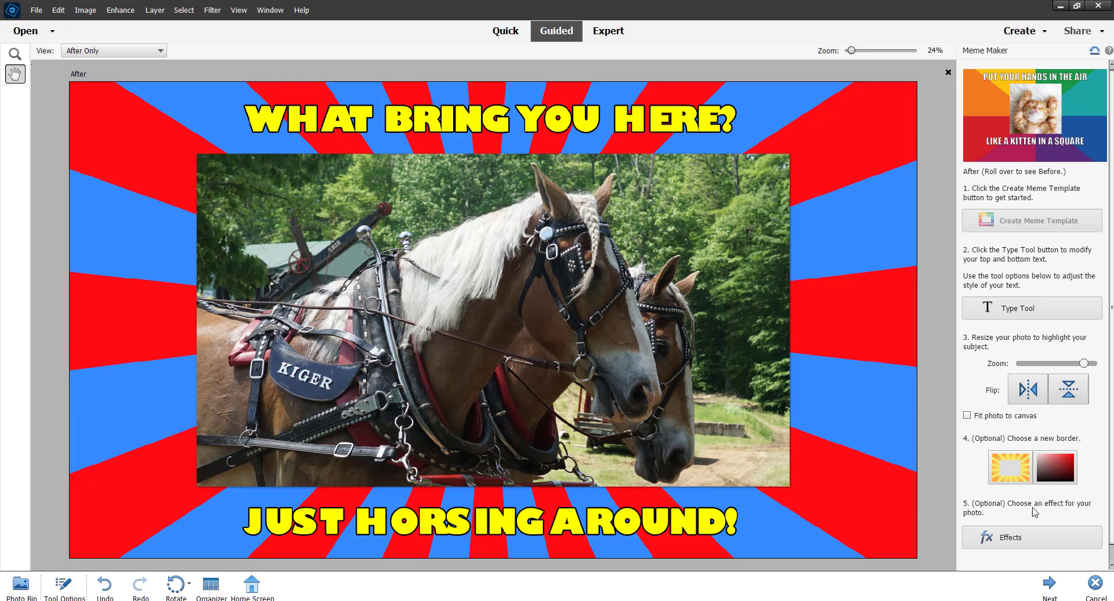
# - Apply the cartoon-like effect with dark outlines to the horse photo and proceed to the saving options
pyautogui.click(1009, 539)
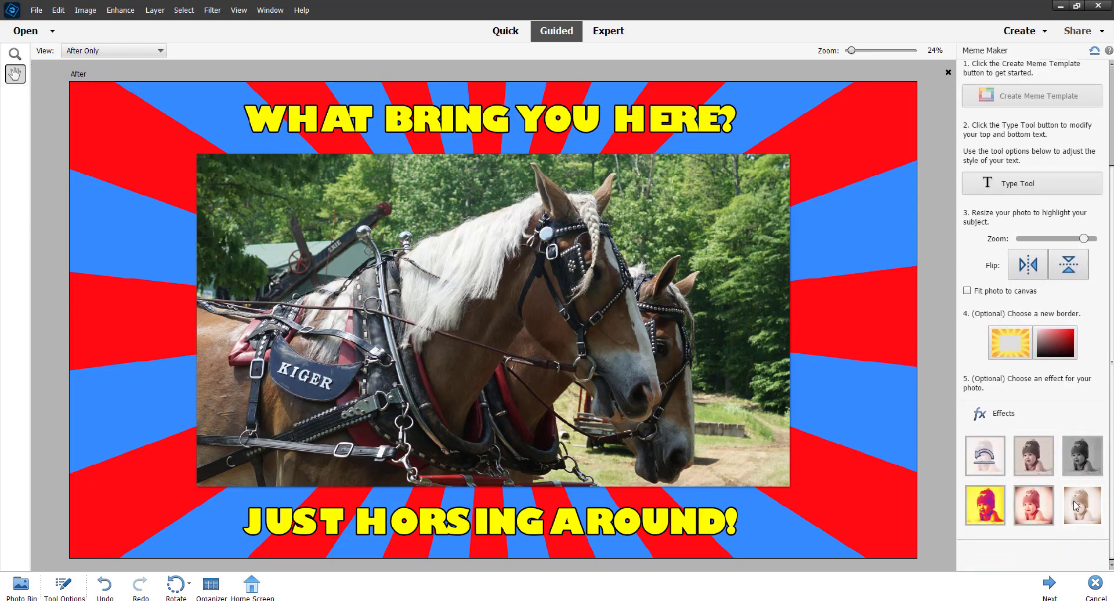
pyautogui.click(1037, 508)
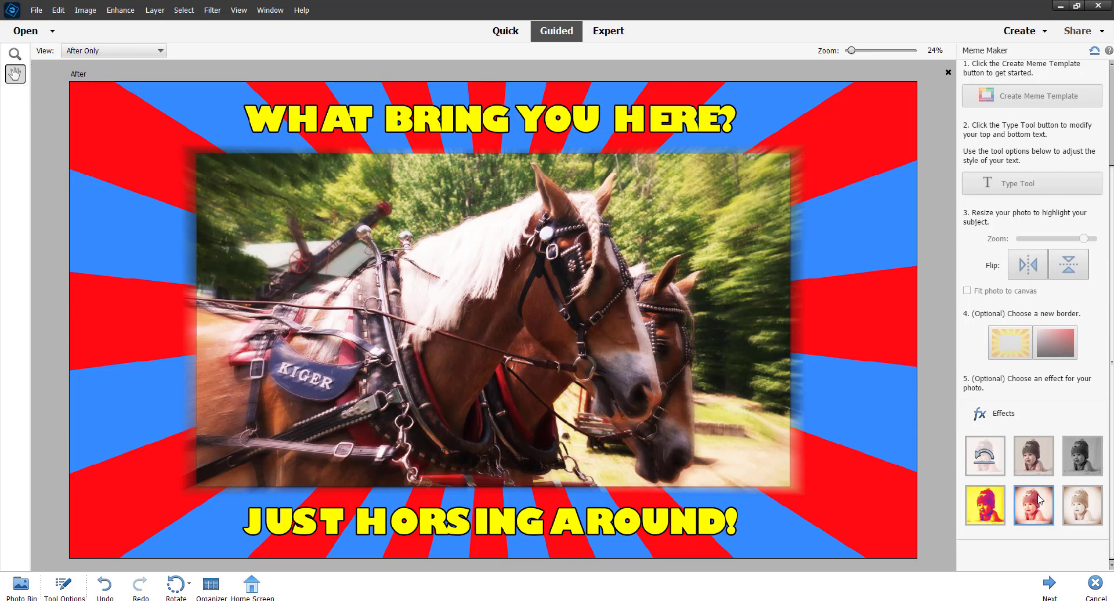
pyautogui.click(1038, 462)
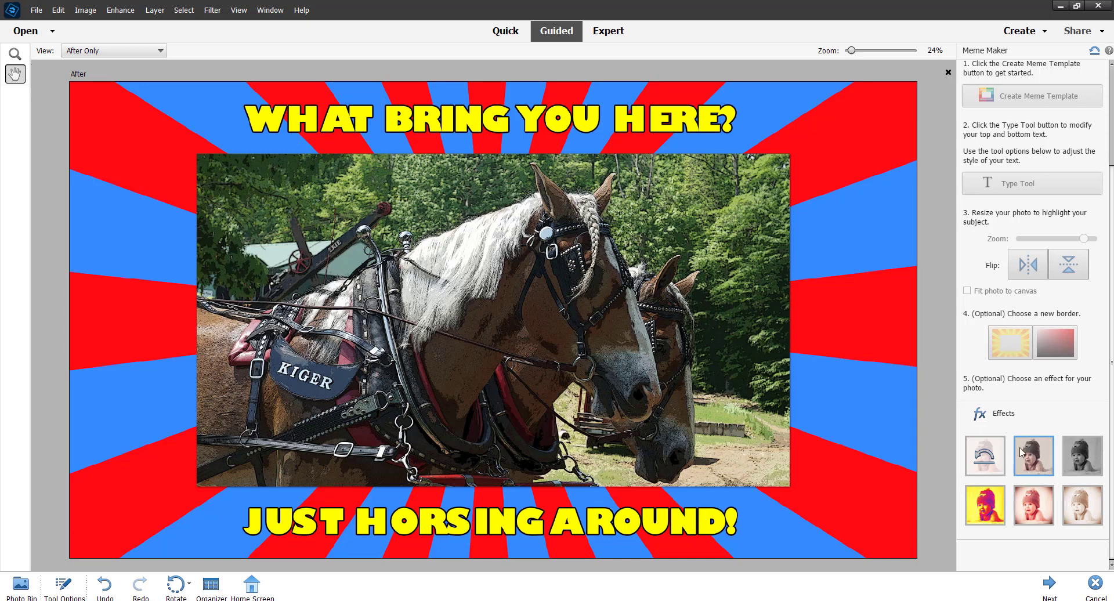
pyautogui.click(1049, 583)
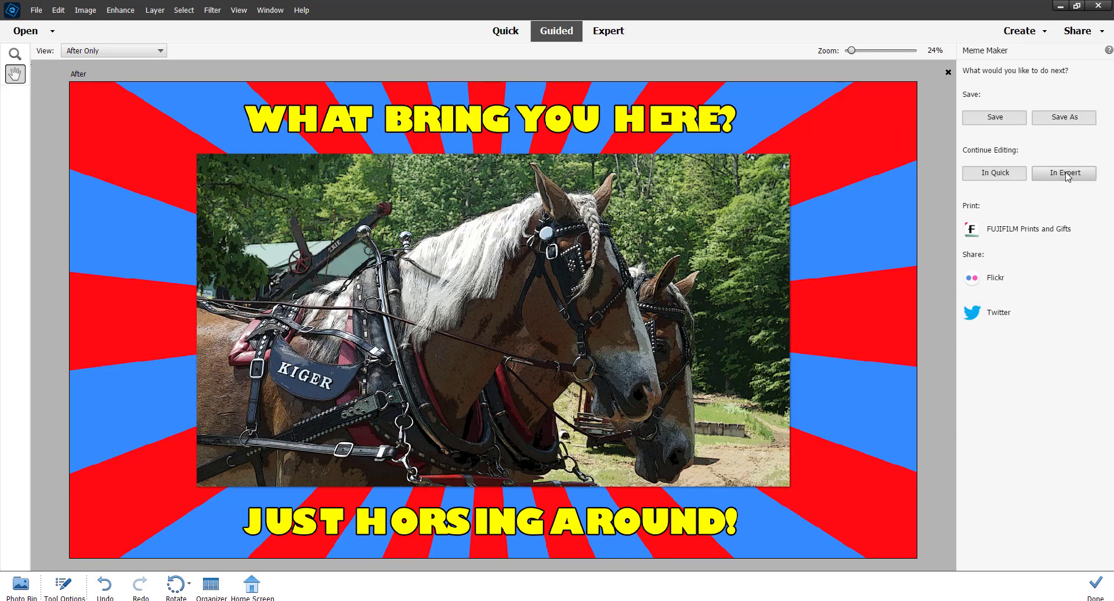
# - Save the meme as a new JPEG file named horses in the SteamShow2022 folder
pyautogui.click(1058, 123)
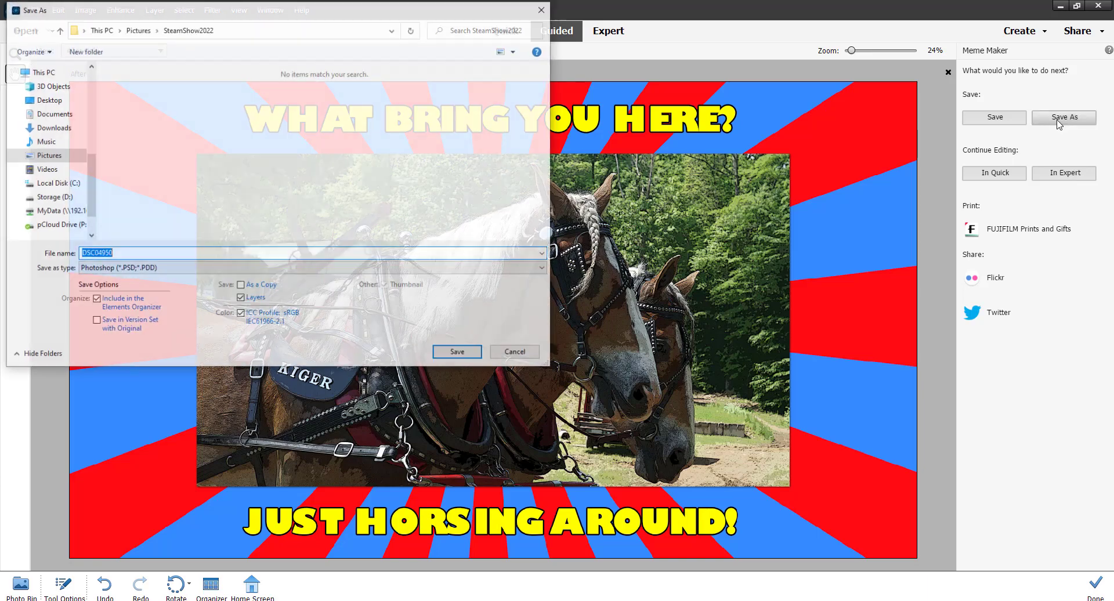
pyautogui.moveTo(279, 13); pyautogui.dragTo(495, 105)
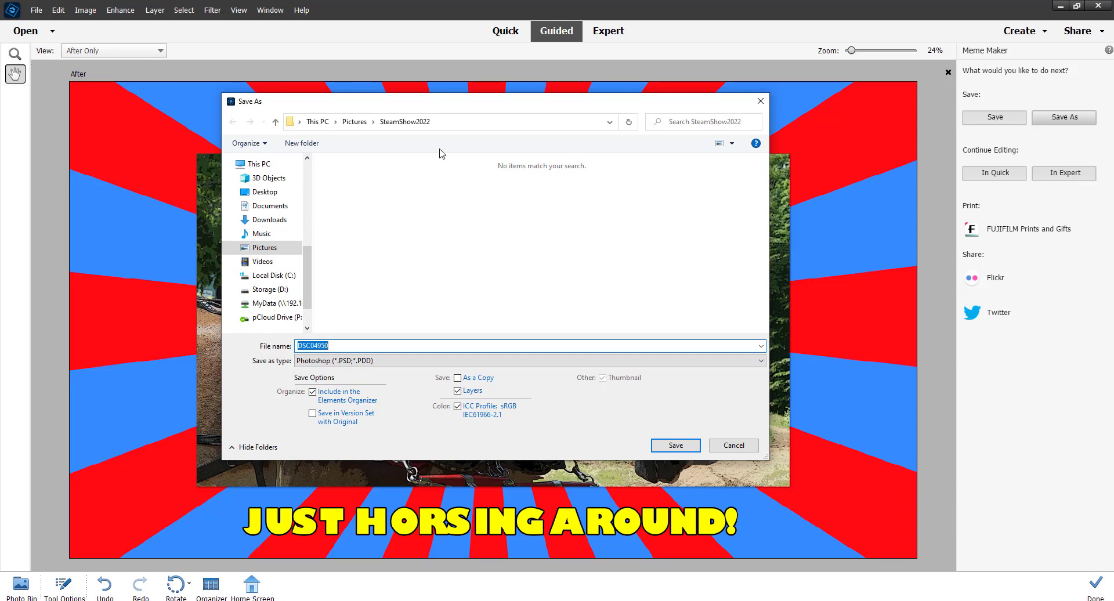
pyautogui.moveTo(449, 105); pyautogui.dragTo(483, 117)
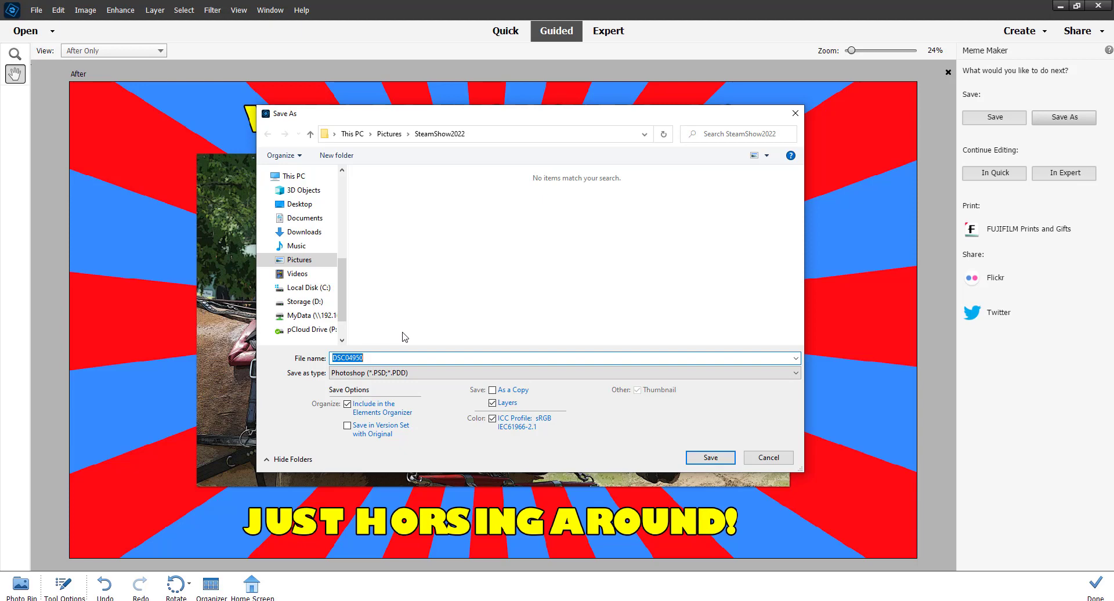
pyautogui.write('HORSES')
pyautogui.press('BackSpace')
pyautogui.press('BackSpace')
pyautogui.press('BackSpace')
pyautogui.press('BackSpace')
pyautogui.press('BackSpace')
pyautogui.press('BackSpace')
pyautogui.write('horses')
pyautogui.click(410, 373)
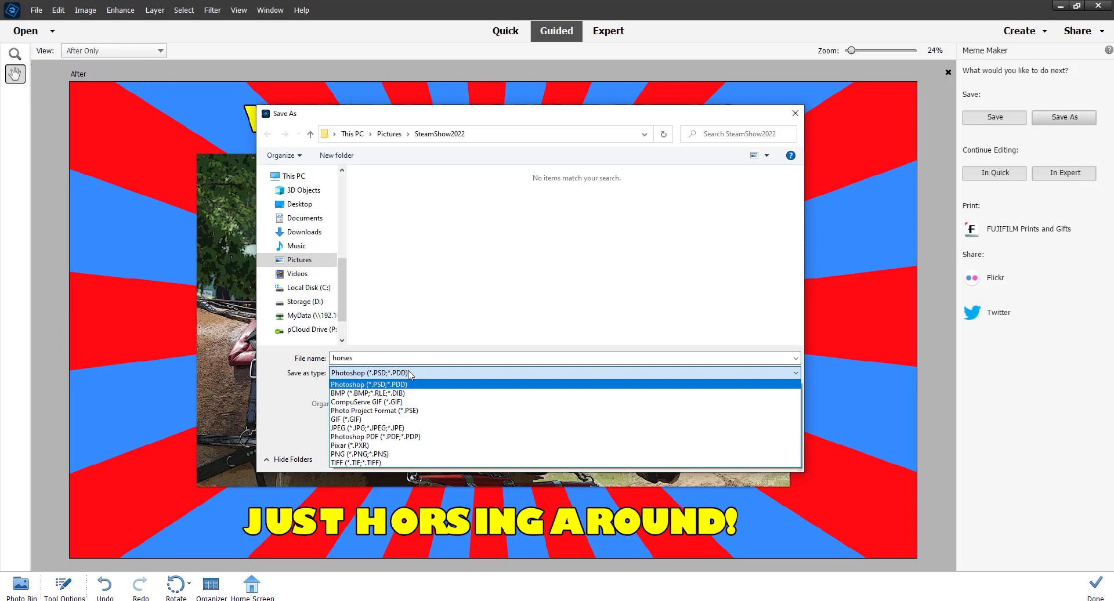
pyautogui.click(380, 428)
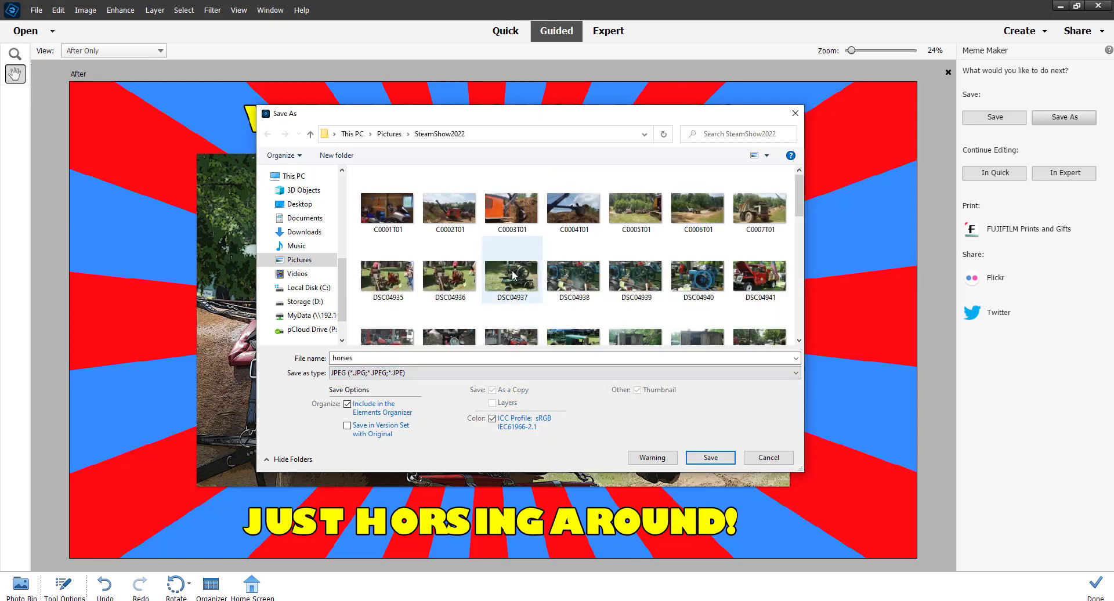
pyautogui.click(710, 458)
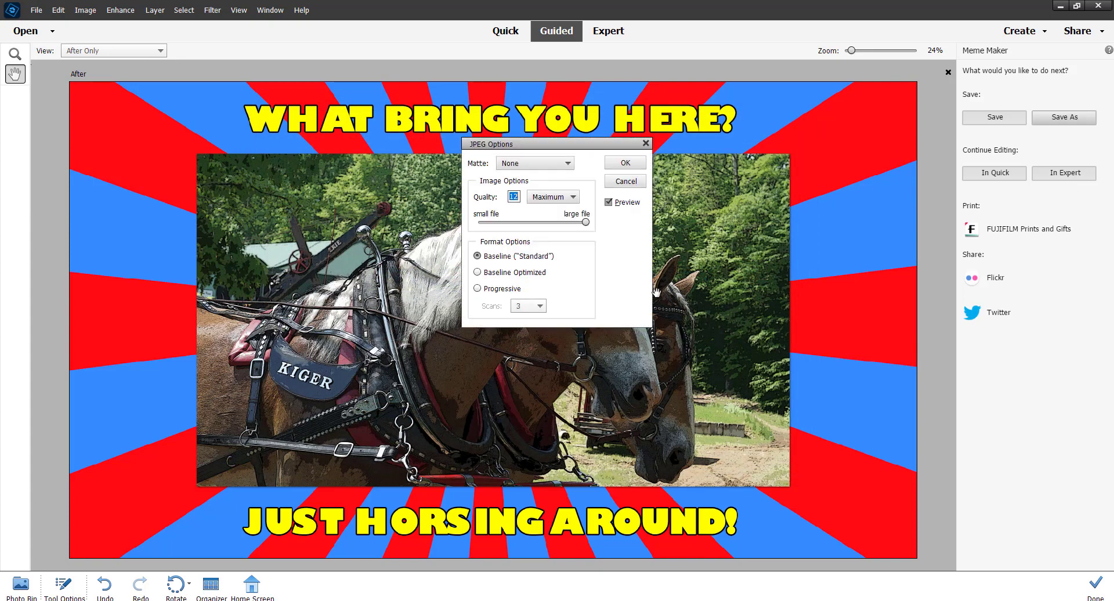
# - Lower the JPEG quality for a smaller file, accept the export options and finish the Meme Maker edit
pyautogui.click(583, 224)
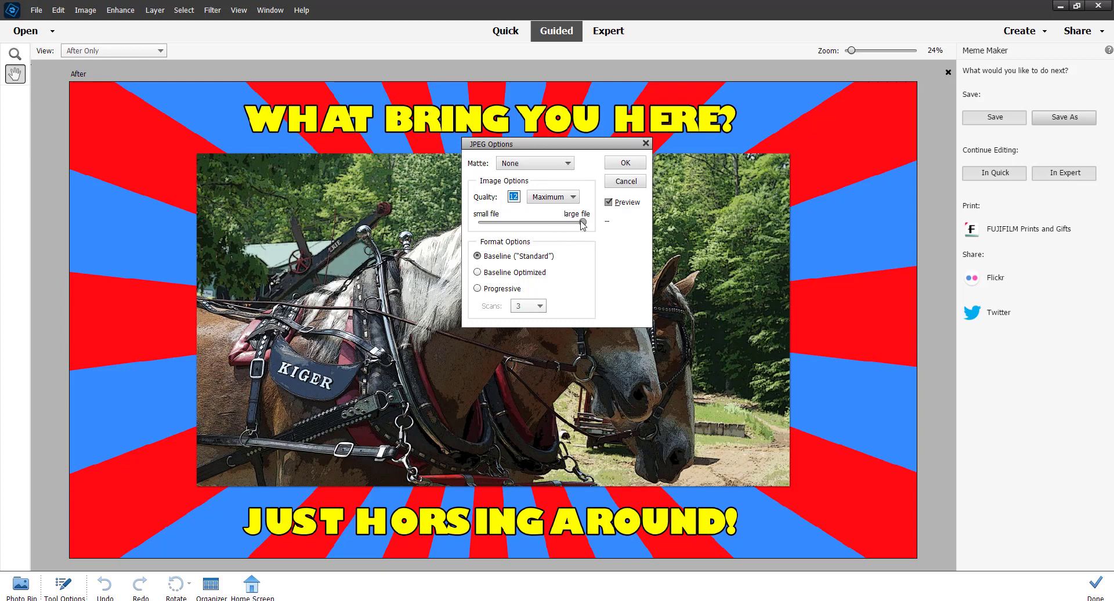
pyautogui.moveTo(583, 225); pyautogui.dragTo(522, 223)
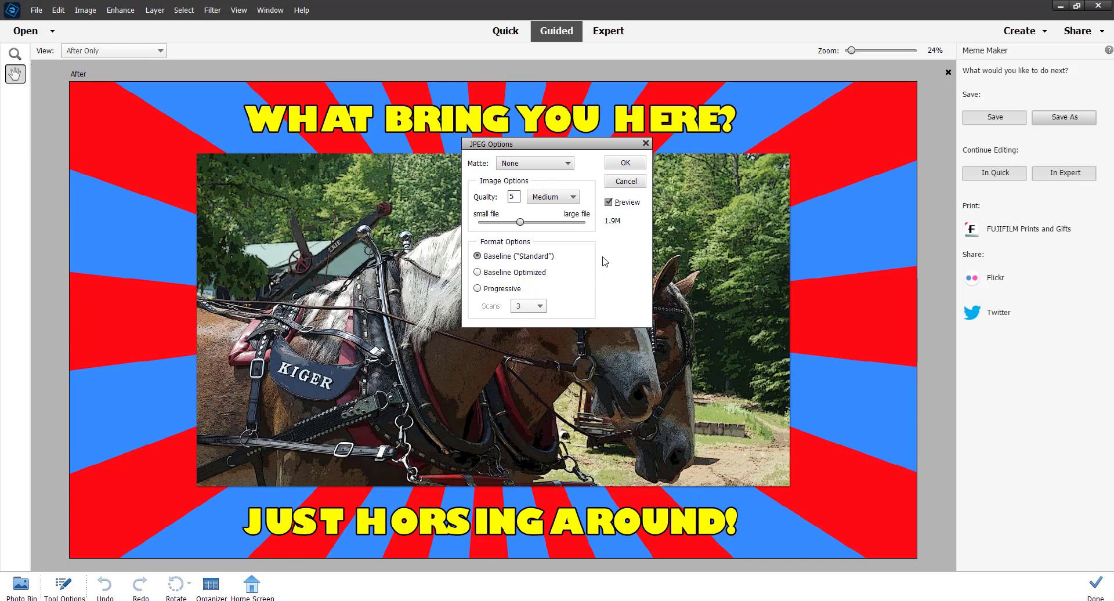
pyautogui.click(624, 164)
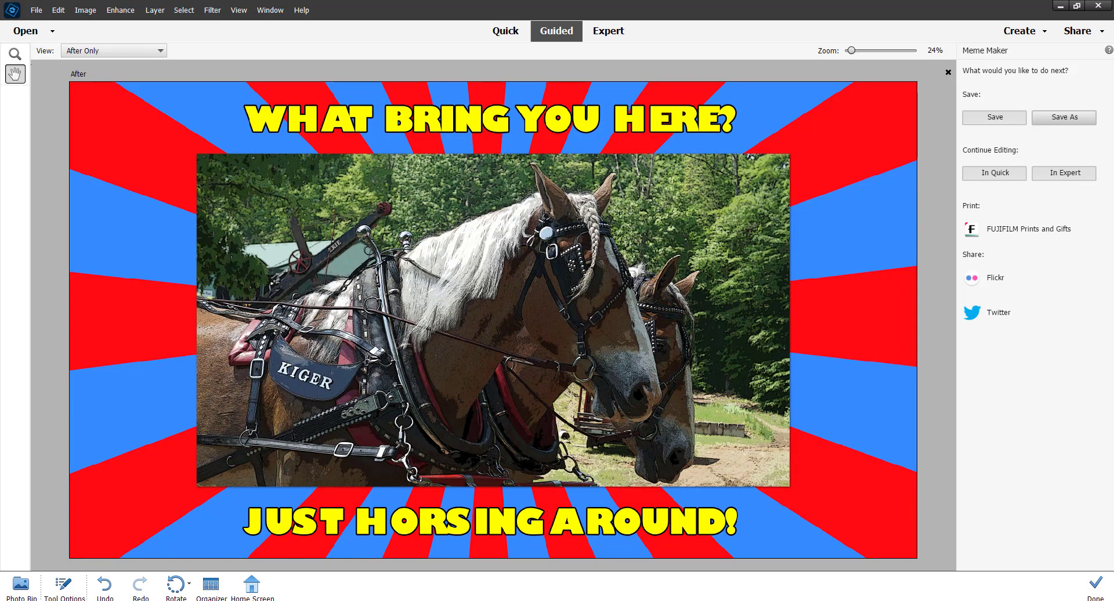
pyautogui.click(1096, 585)
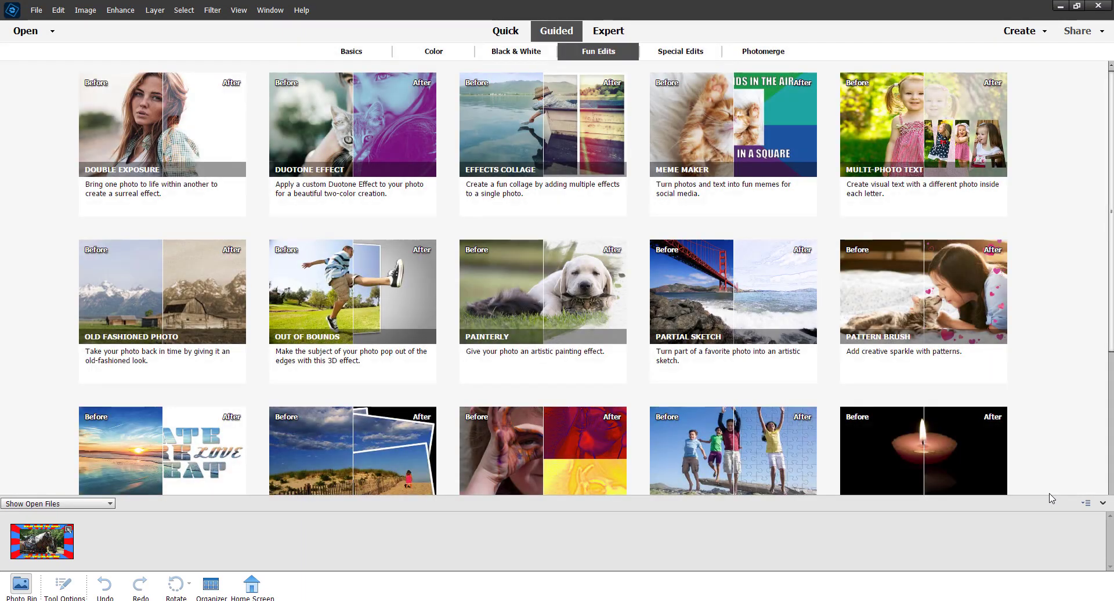